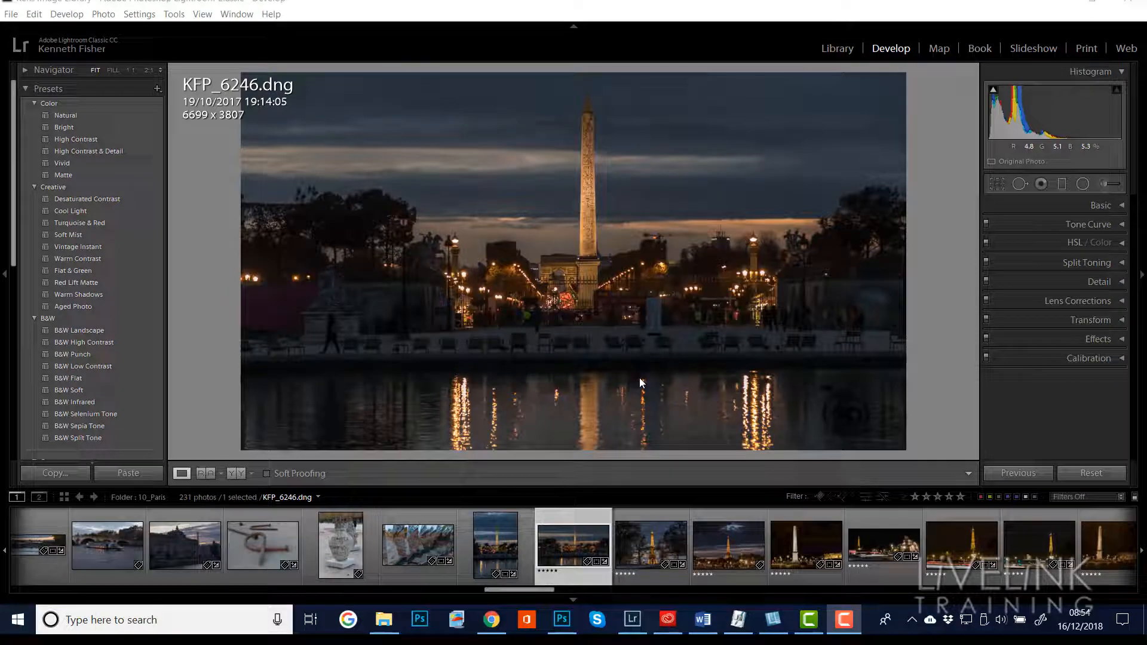
Open the Develop panel customization dialog and the Grid Snap choices for the book guides
{"action": "right_click", "coordinate": [985, 205]}
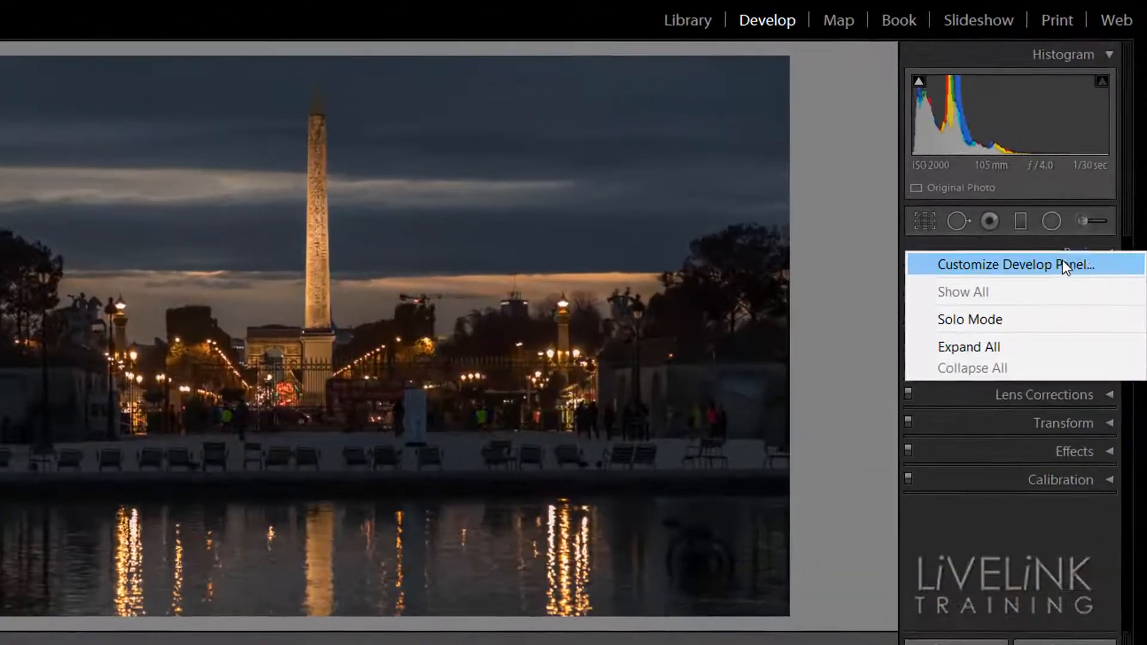
{"action": "left_click", "coordinate": [1077, 267]}
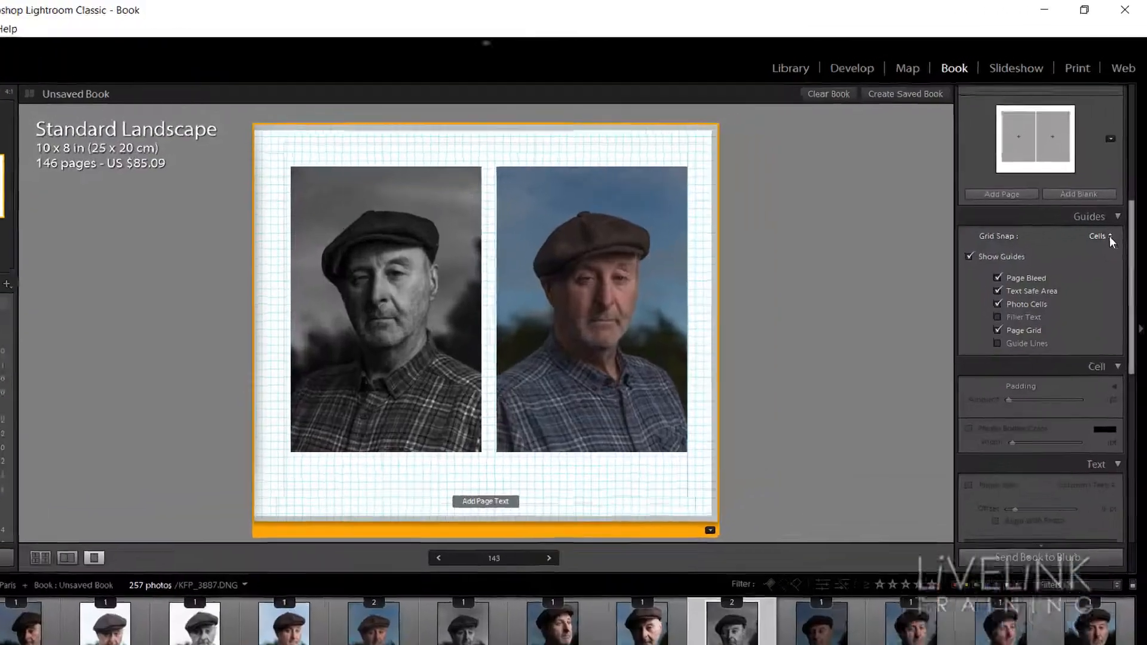
{"action": "left_click", "coordinate": [1106, 238]}
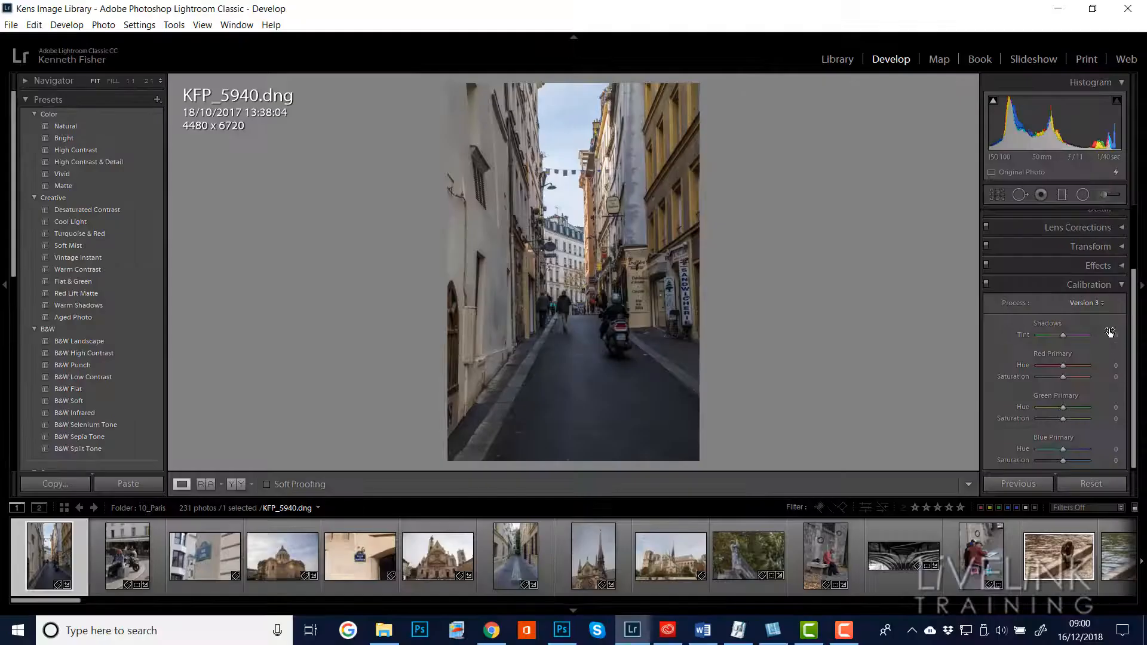
Set the street photo's calibration process to Version 5 (Current)
{"action": "left_click", "coordinate": [1103, 303]}
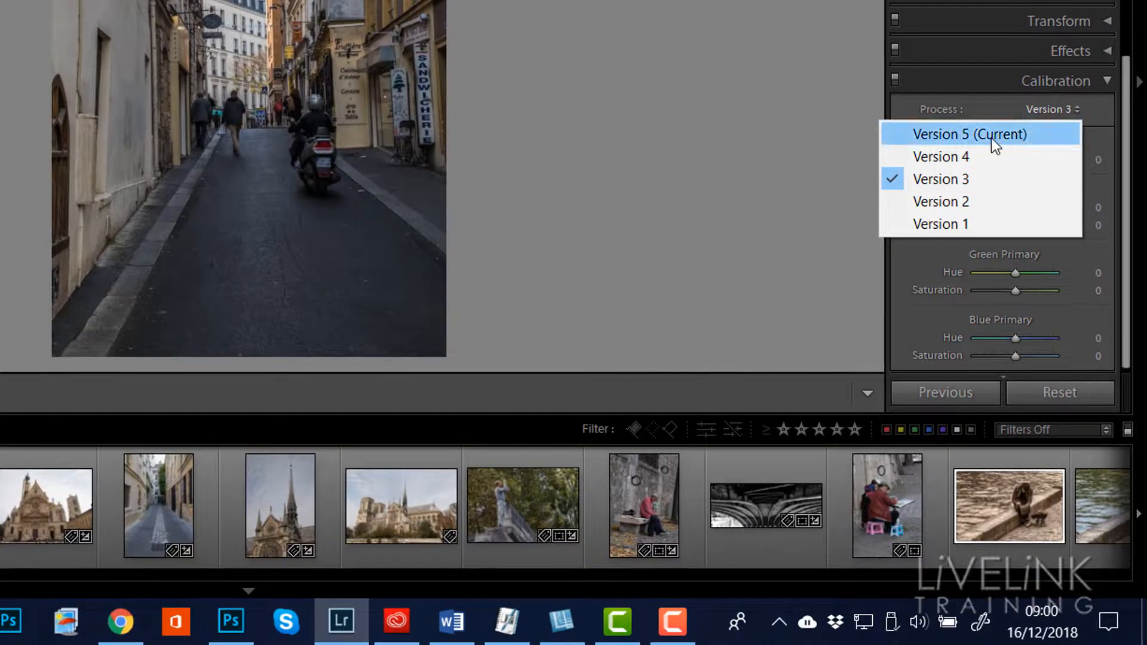
{"action": "left_click", "coordinate": [991, 134]}
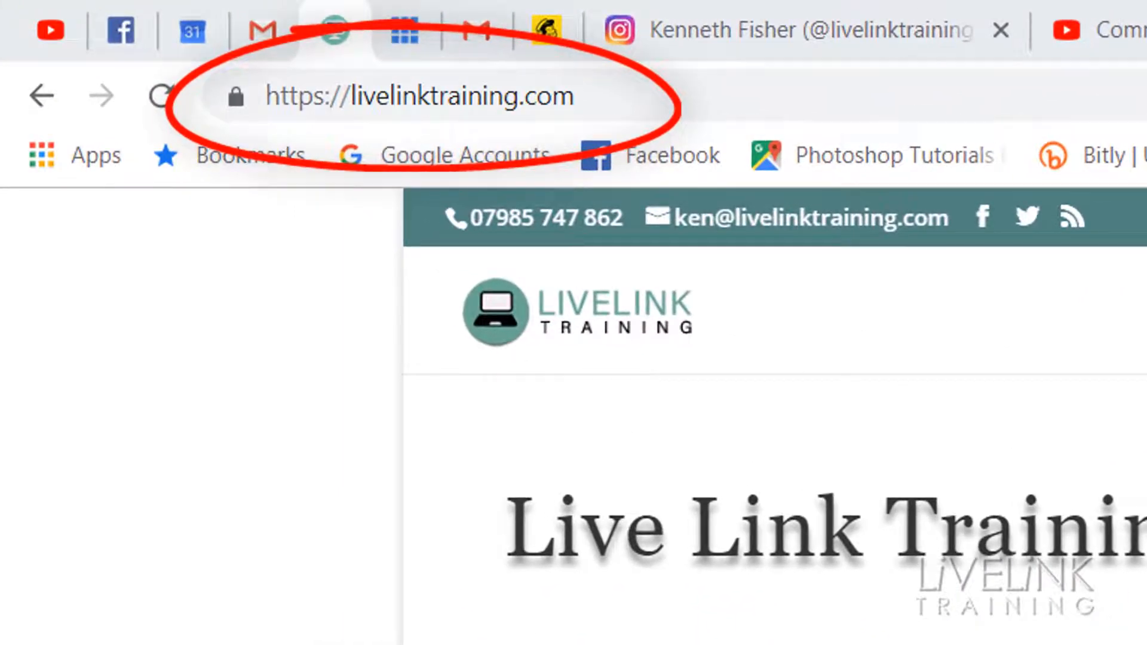
{"action": "scroll", "coordinate": [775, 505], "scroll_direction": "down", "scroll_amount": 15}
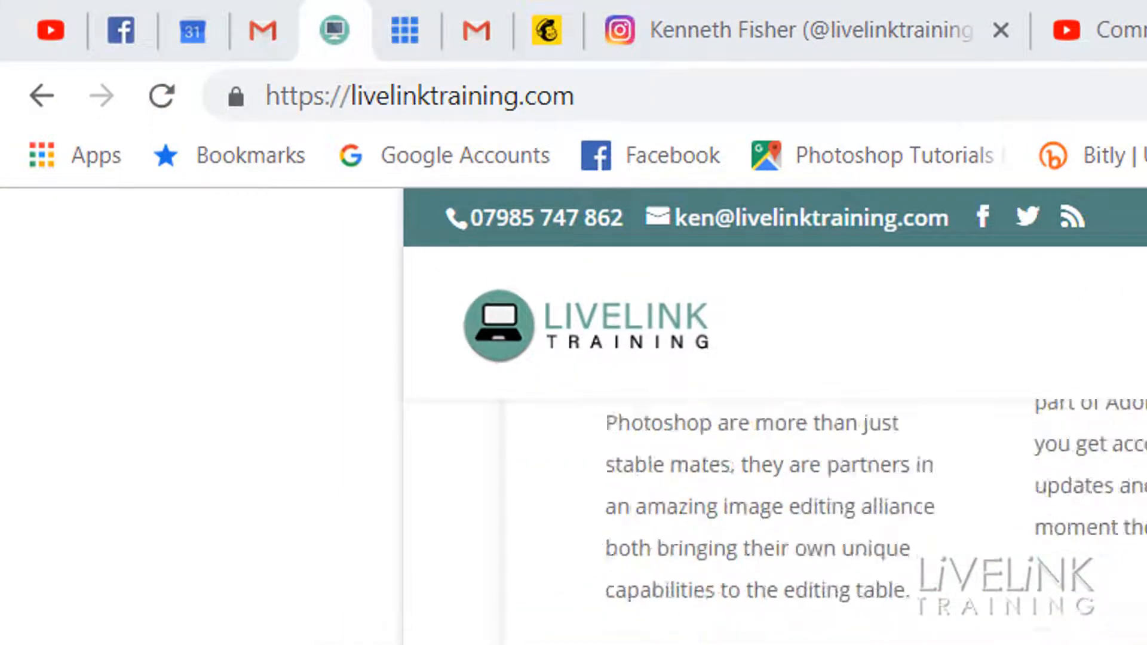
{"action": "scroll", "coordinate": [775, 506], "scroll_direction": "down", "scroll_amount": 10}
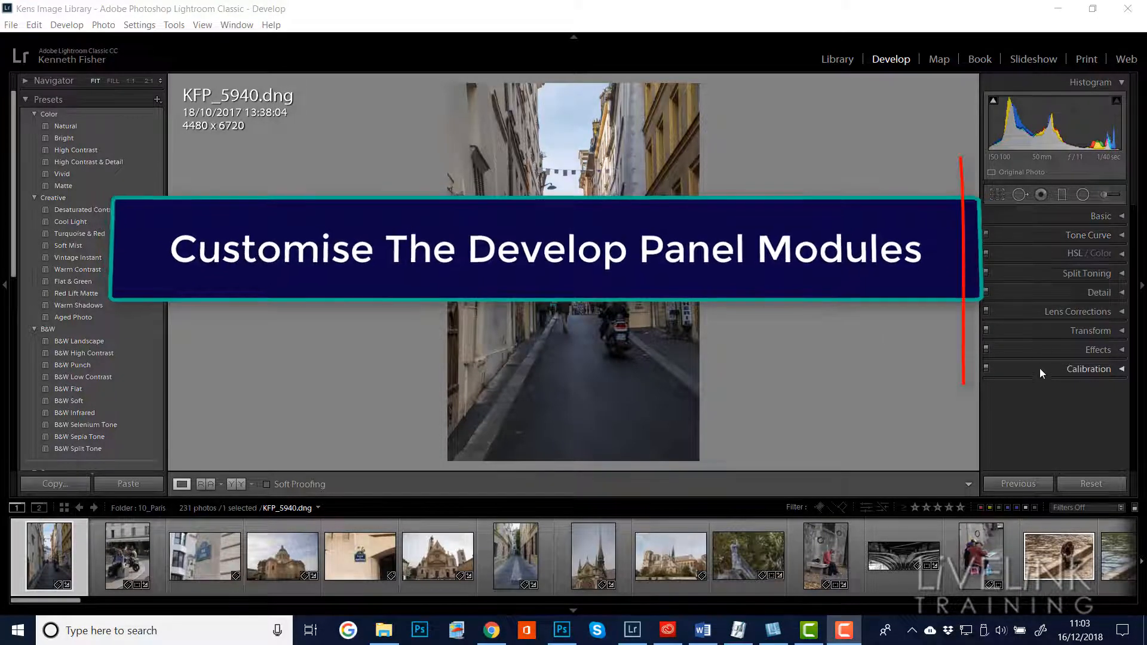
Hide the Tone Curve panel through the Develop panel customization and save the change
{"action": "right_click", "coordinate": [1036, 240]}
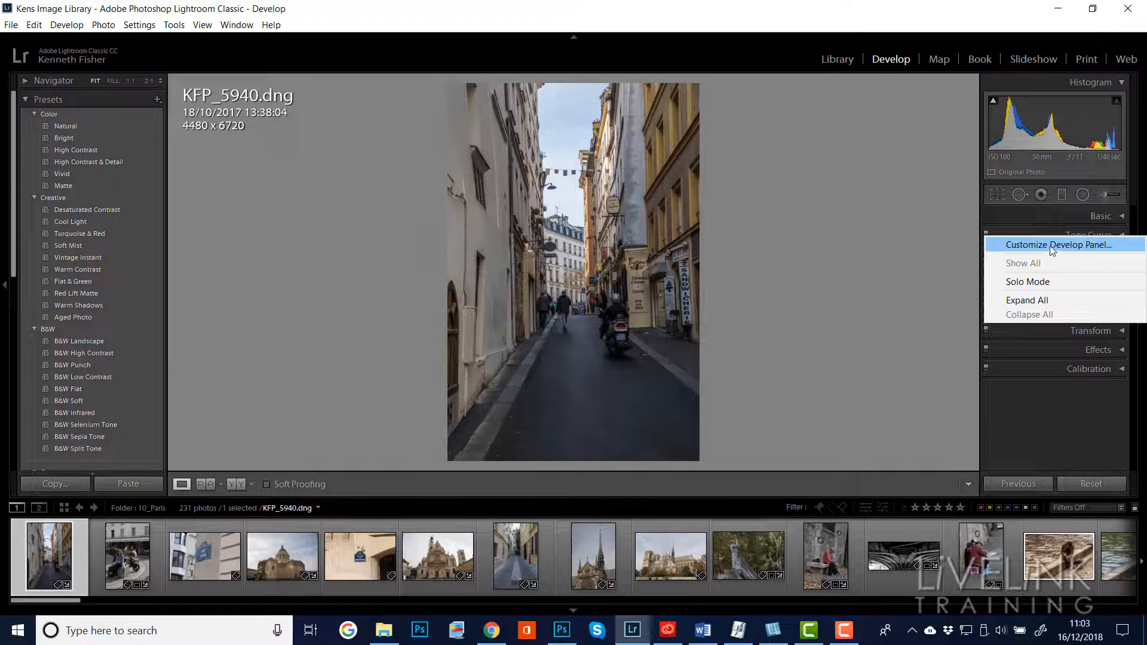
{"action": "left_click", "coordinate": [1048, 246]}
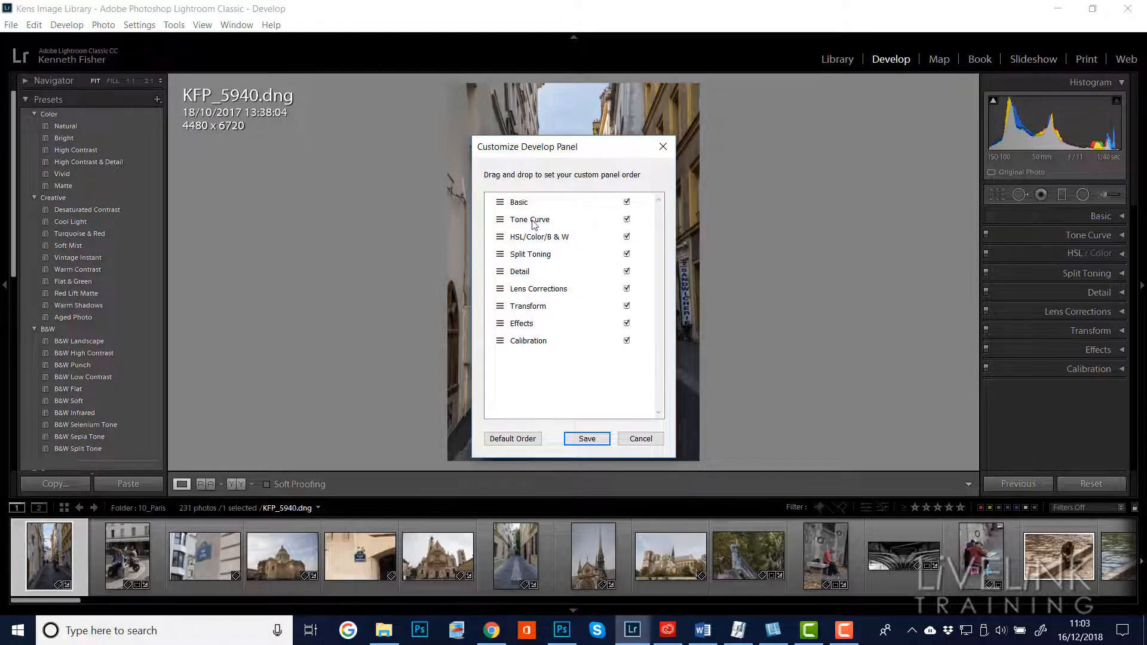
{"action": "left_click", "coordinate": [627, 219]}
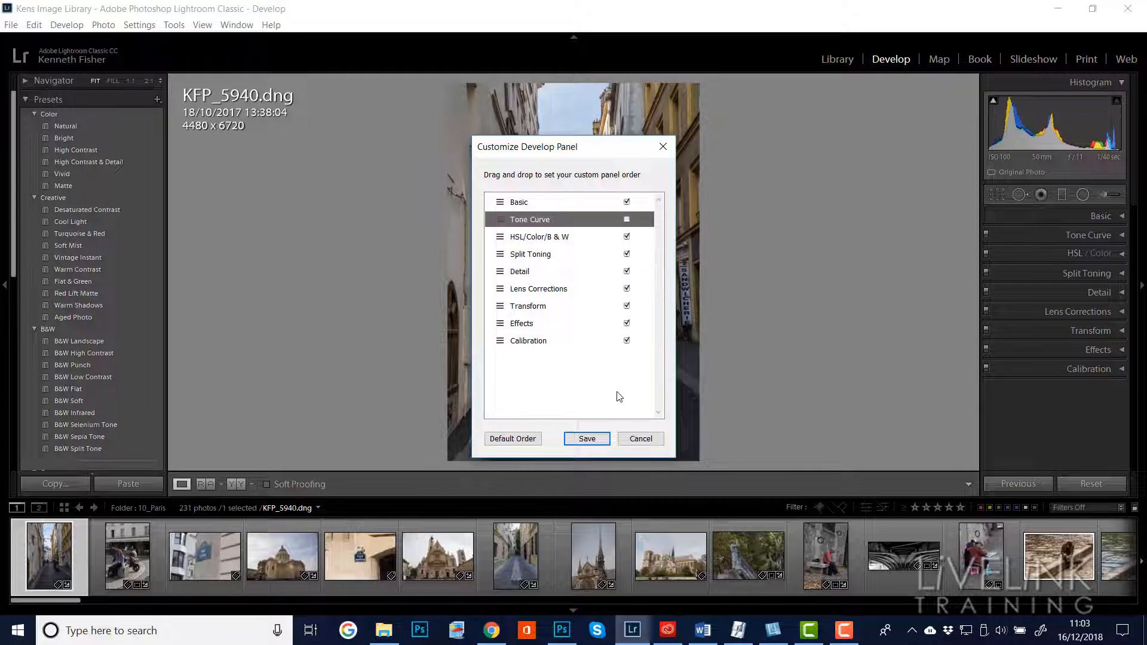
{"action": "left_click", "coordinate": [587, 439]}
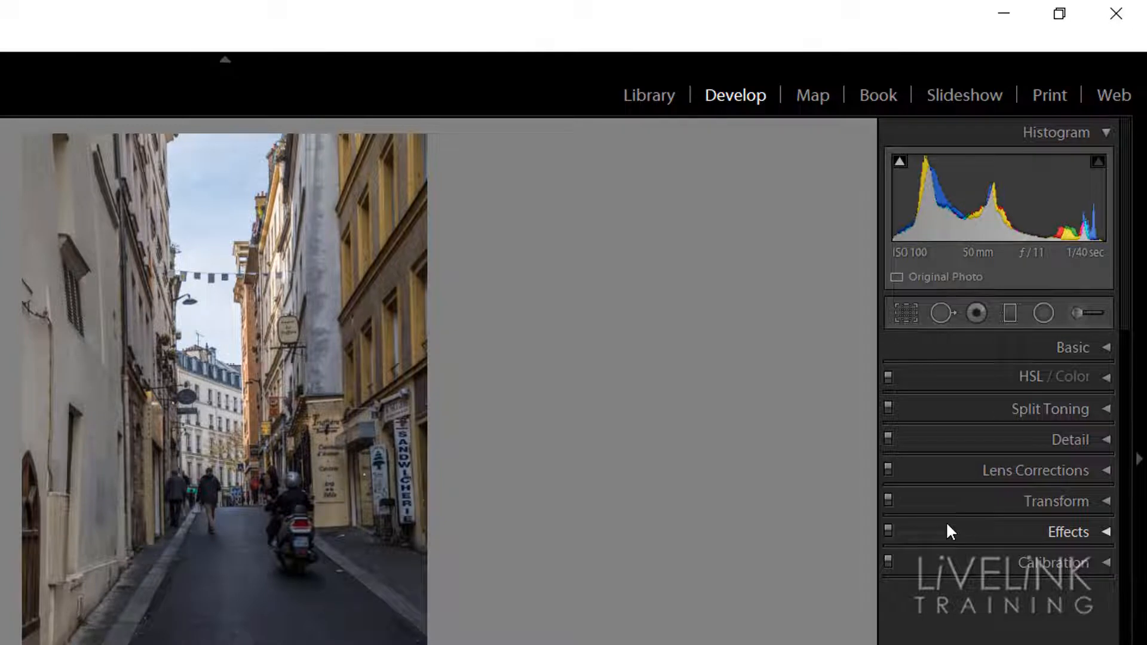
Make the Tone Curve panel visible again through the Develop panel customization and save the change
{"action": "right_click", "coordinate": [964, 378]}
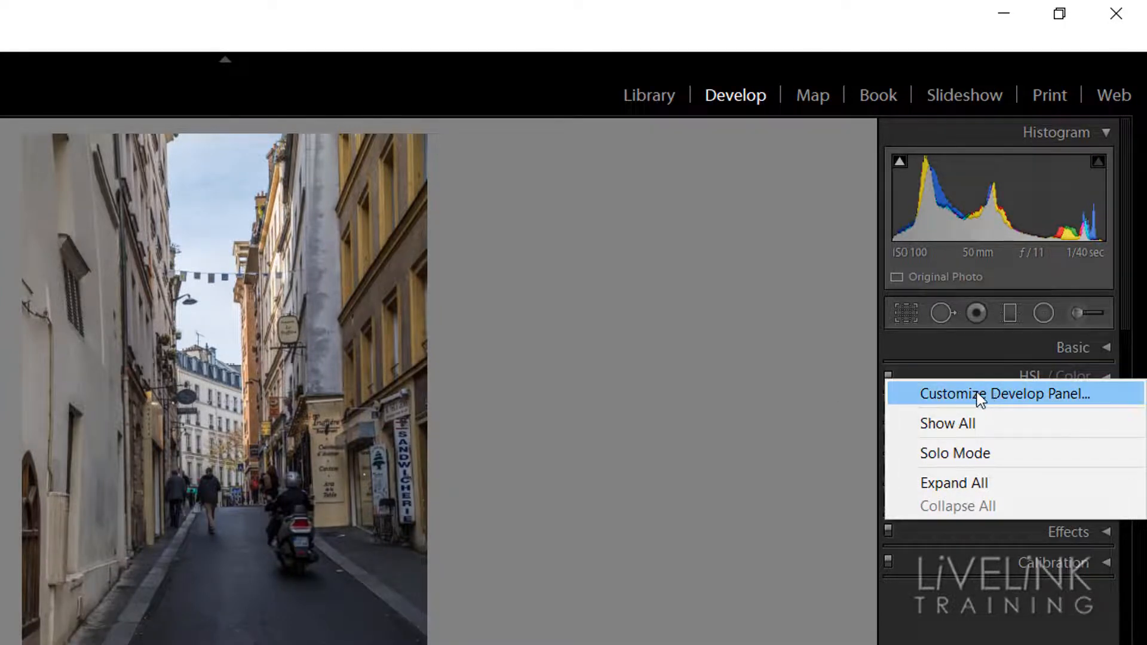
{"action": "left_click", "coordinate": [979, 399]}
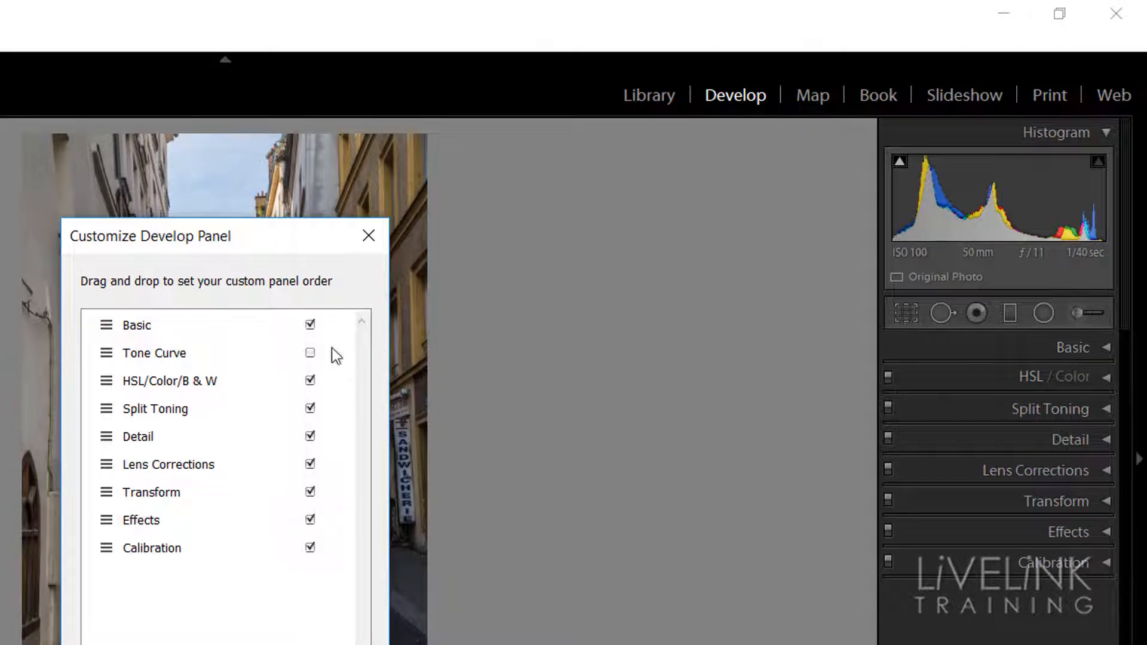
{"action": "left_click", "coordinate": [311, 354]}
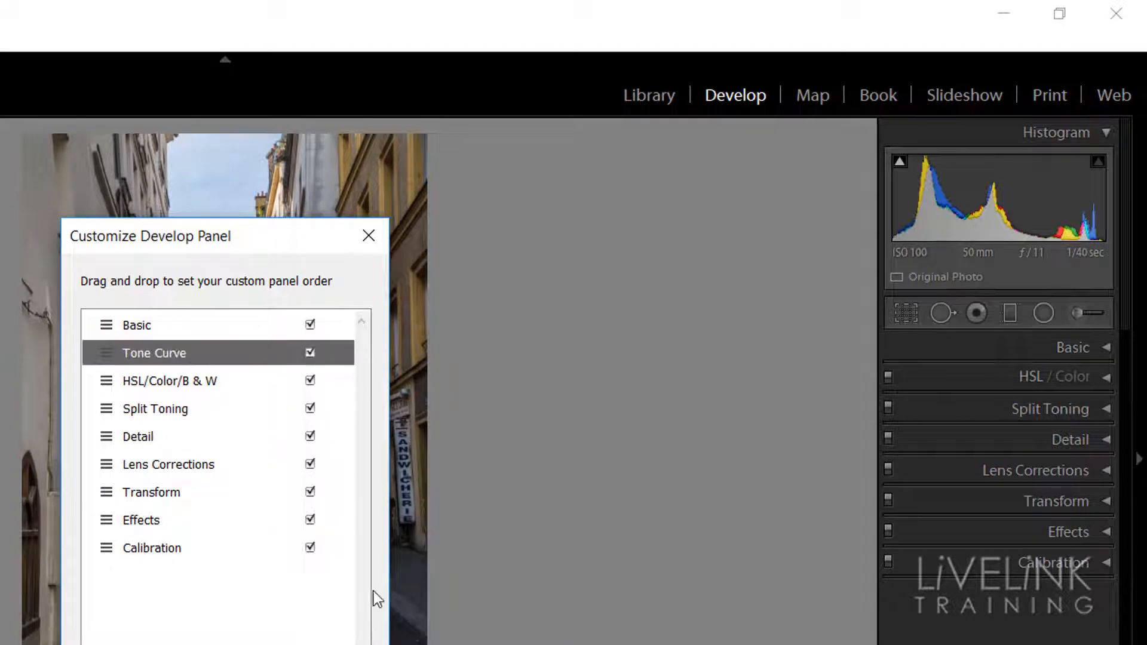
{"action": "key", "text": "Return"}
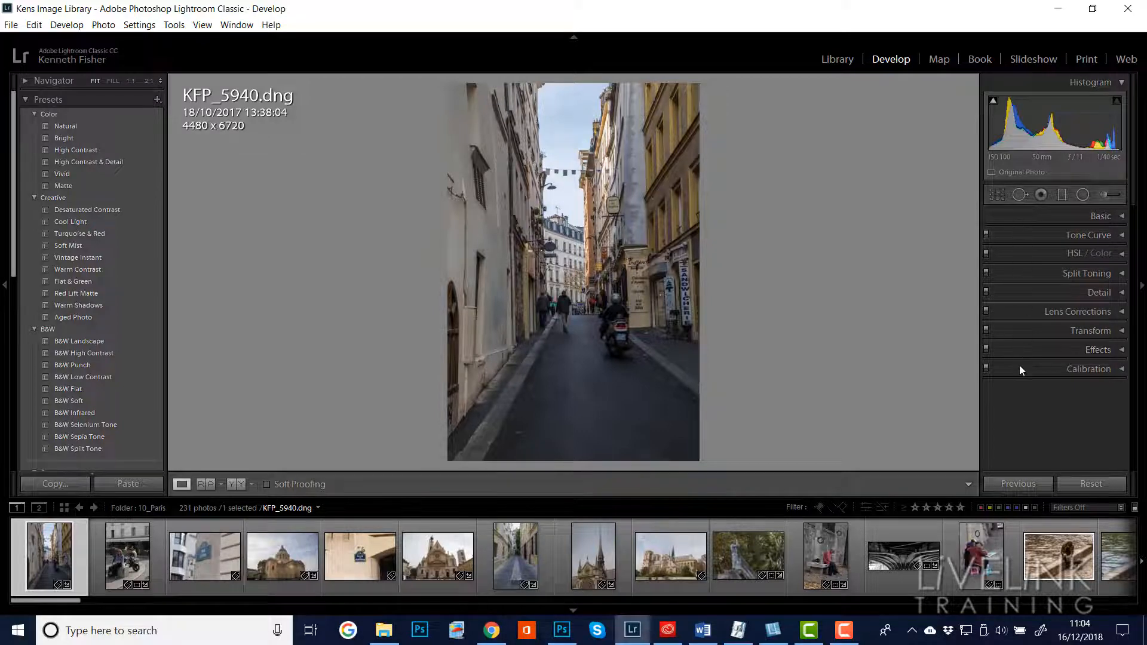
Customize the Develop panel order by placing HSL/Color/B & W directly below Basic, followed by Detail above Tone Curve
{"action": "right_click", "coordinate": [1037, 236]}
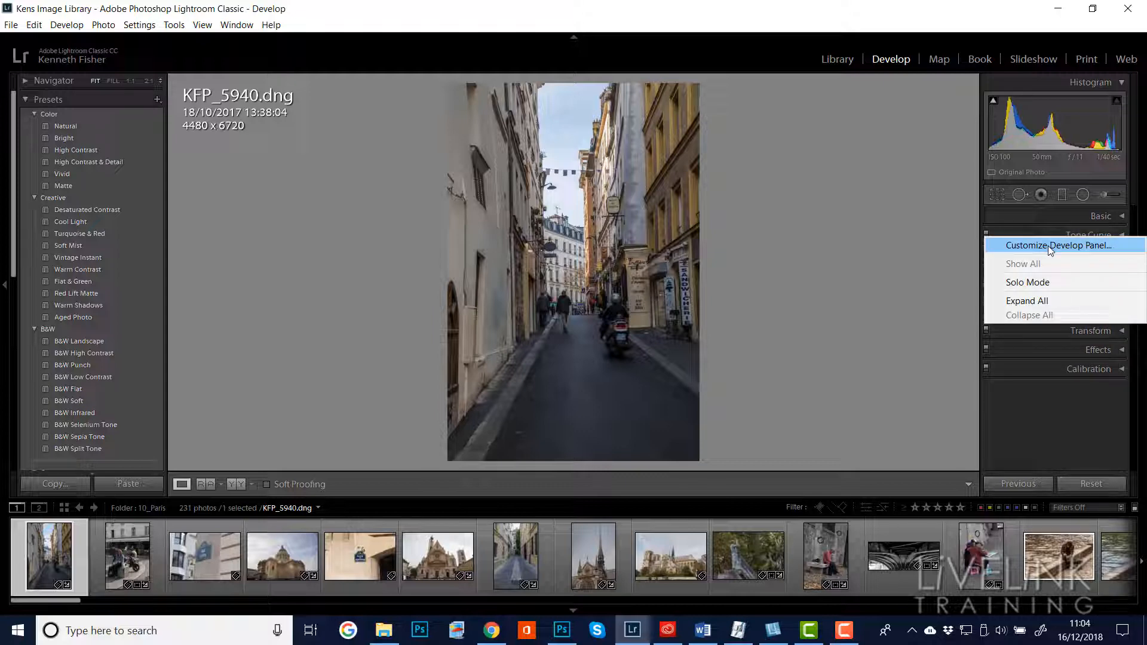
{"action": "left_click", "coordinate": [1047, 246]}
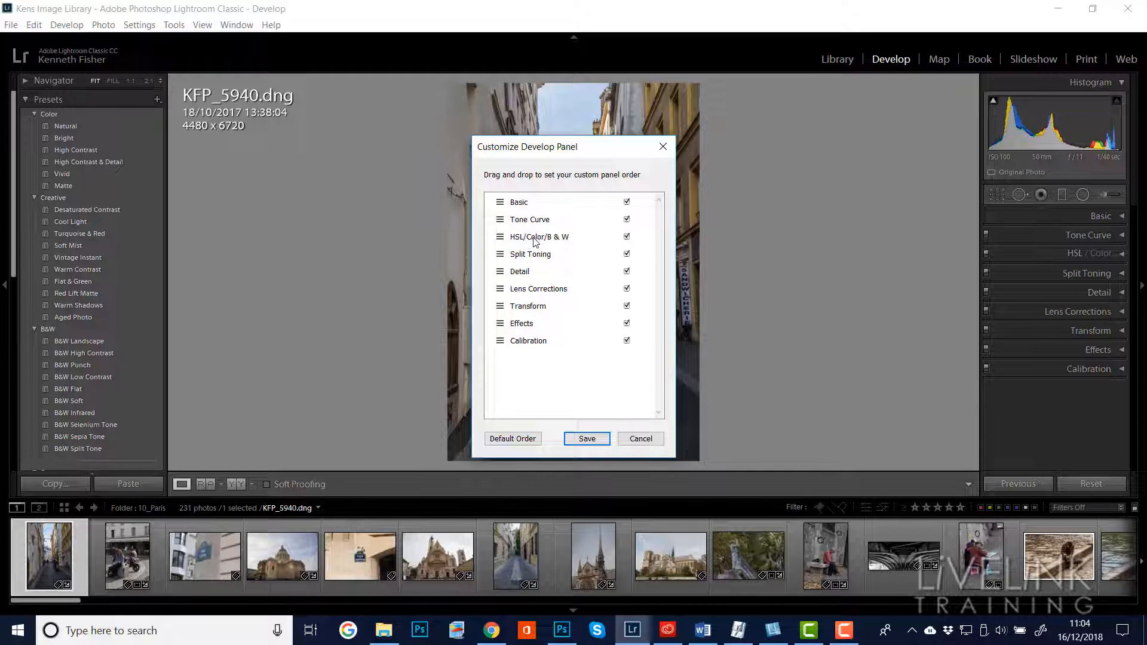
{"action": "left_click_drag", "start_coordinate": [536, 241], "coordinate": [536, 219]}
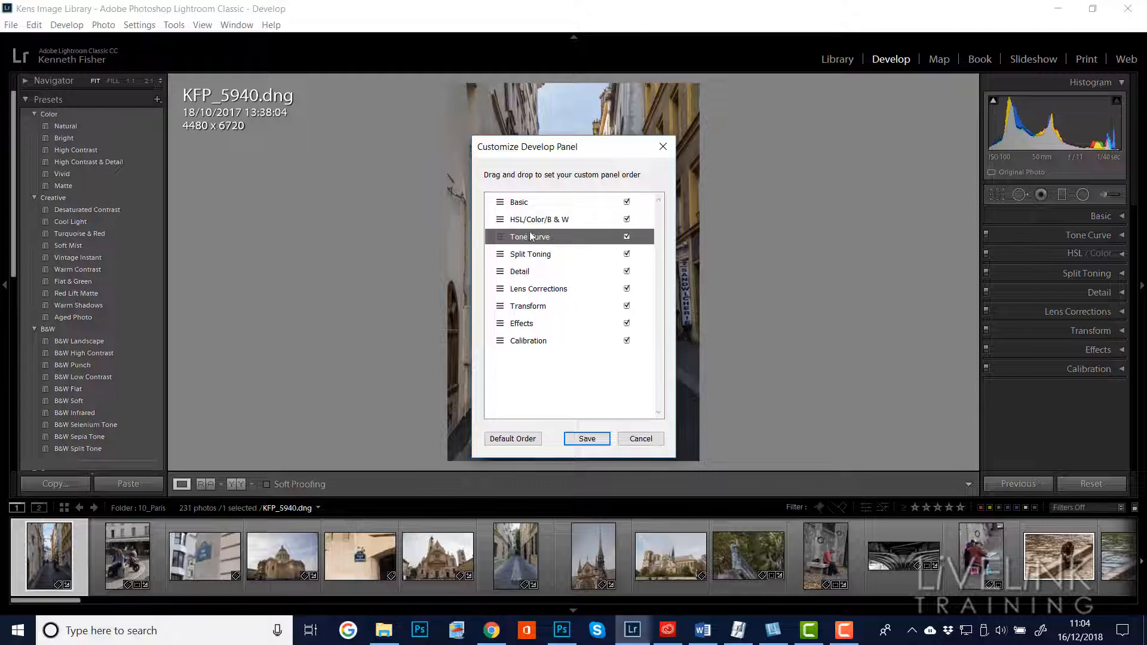
{"action": "left_click_drag", "start_coordinate": [519, 275], "coordinate": [536, 231]}
Save the custom panel order and relaunch Lightroom, skipping the catalog backup this time
{"action": "left_click", "coordinate": [586, 439]}
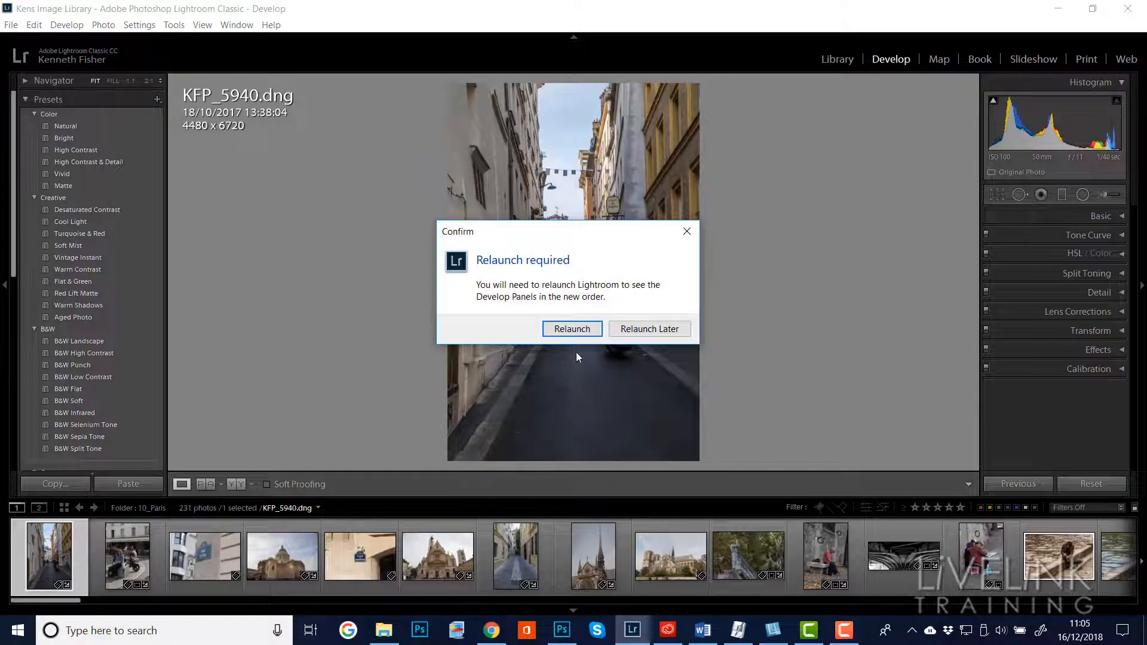
{"action": "left_click", "coordinate": [572, 330]}
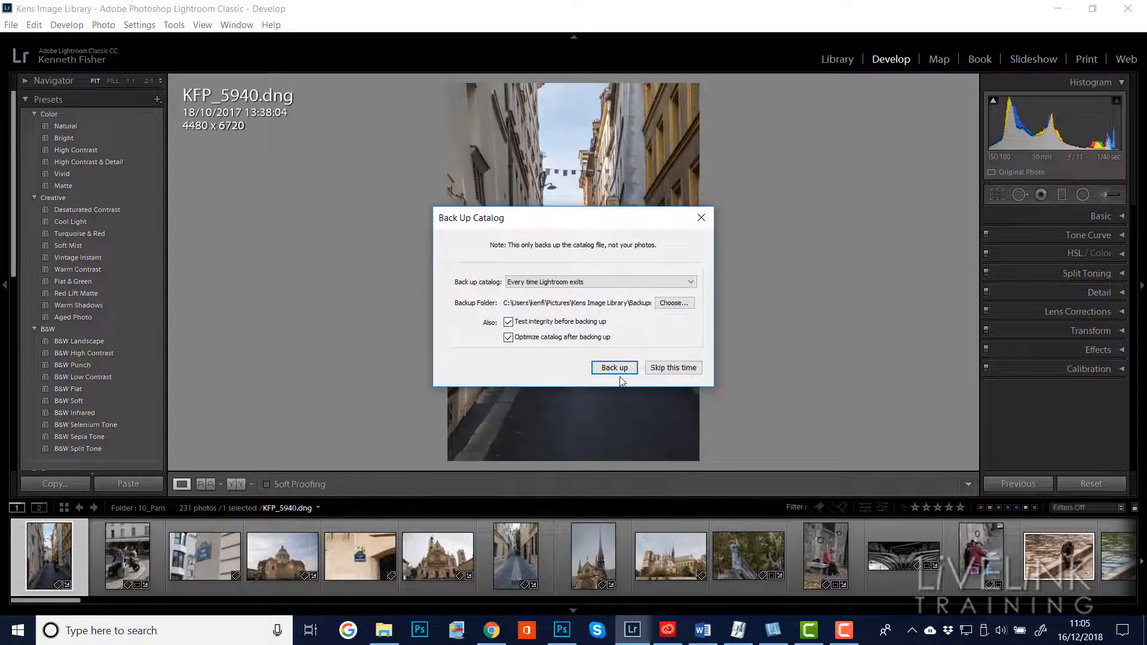
{"action": "left_click", "coordinate": [671, 368]}
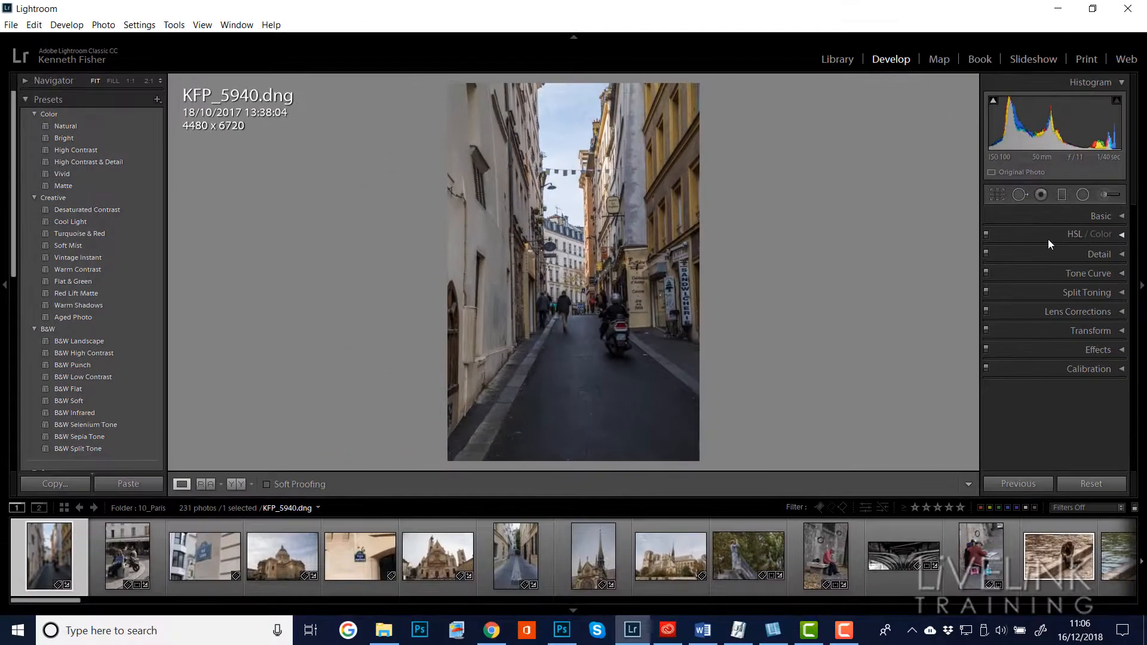
Restore and save the default order of the Develop panels, relaunching Lightroom without backing up the catalog
{"action": "right_click", "coordinate": [1047, 239]}
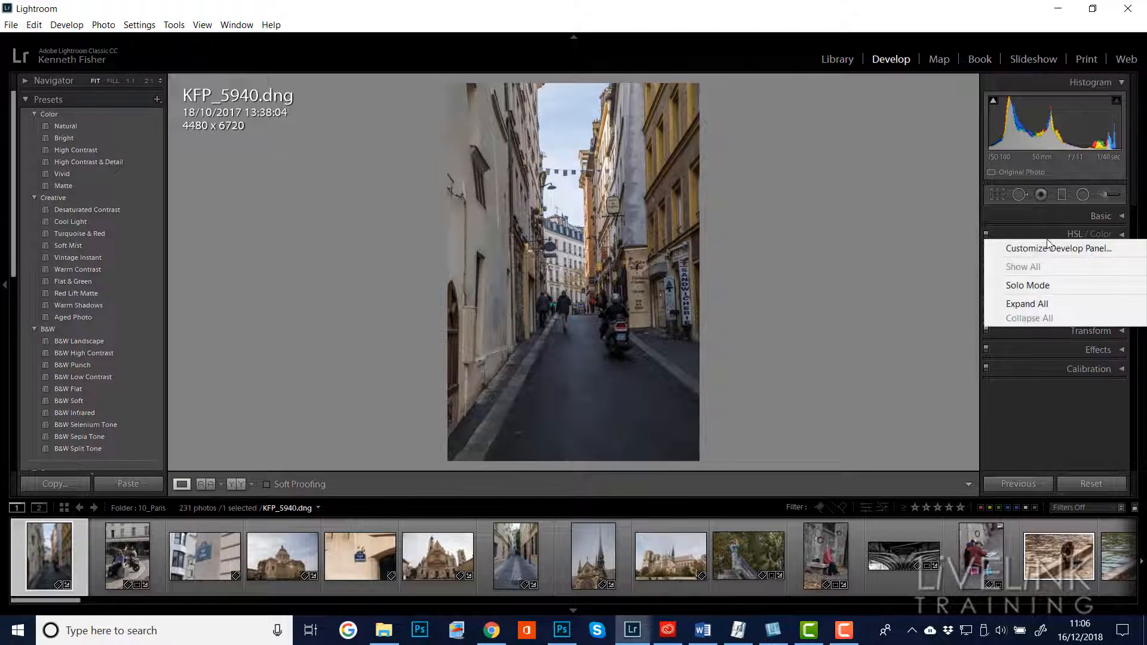
{"action": "left_click", "coordinate": [1039, 251]}
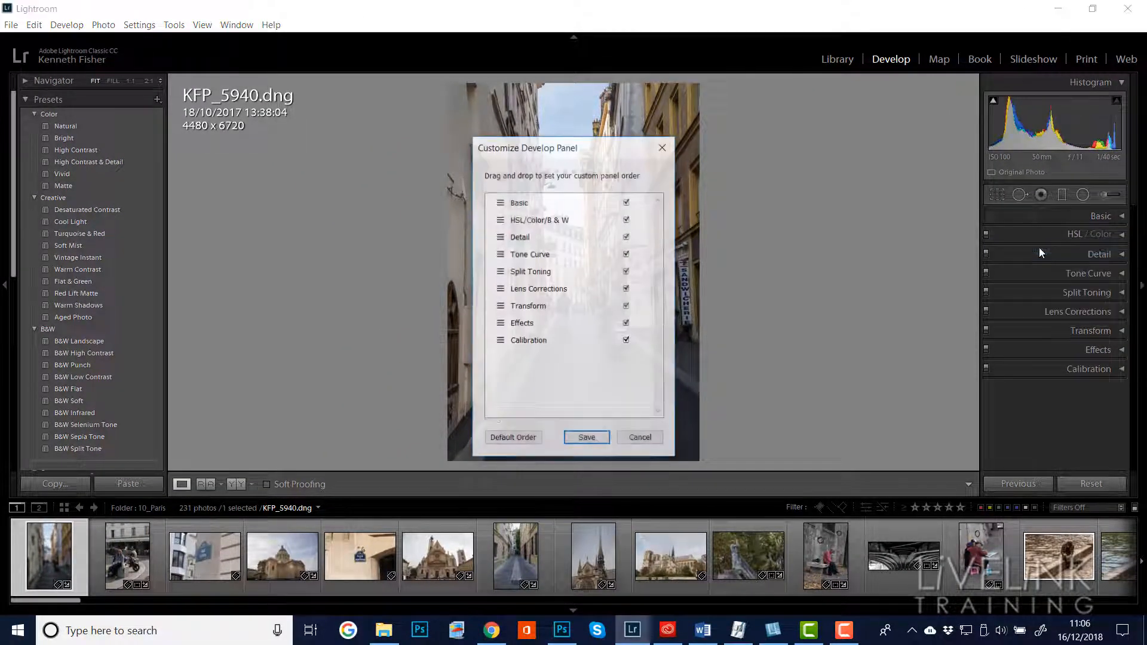
{"action": "left_click", "coordinate": [514, 439]}
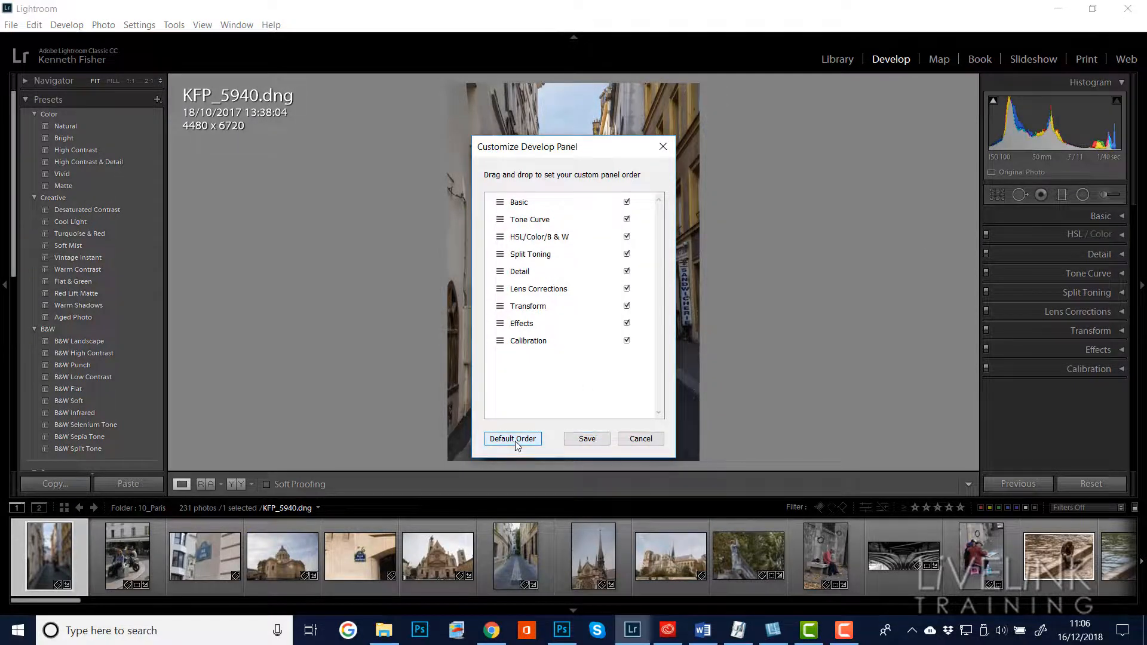
{"action": "left_click", "coordinate": [588, 440]}
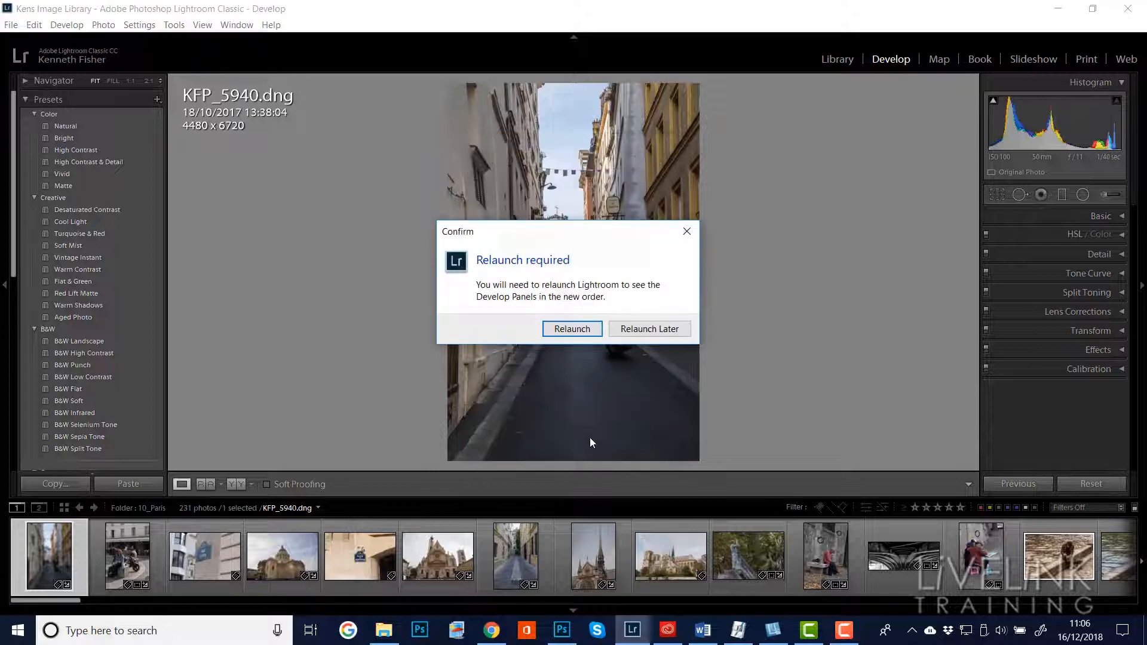
{"action": "left_click", "coordinate": [576, 339]}
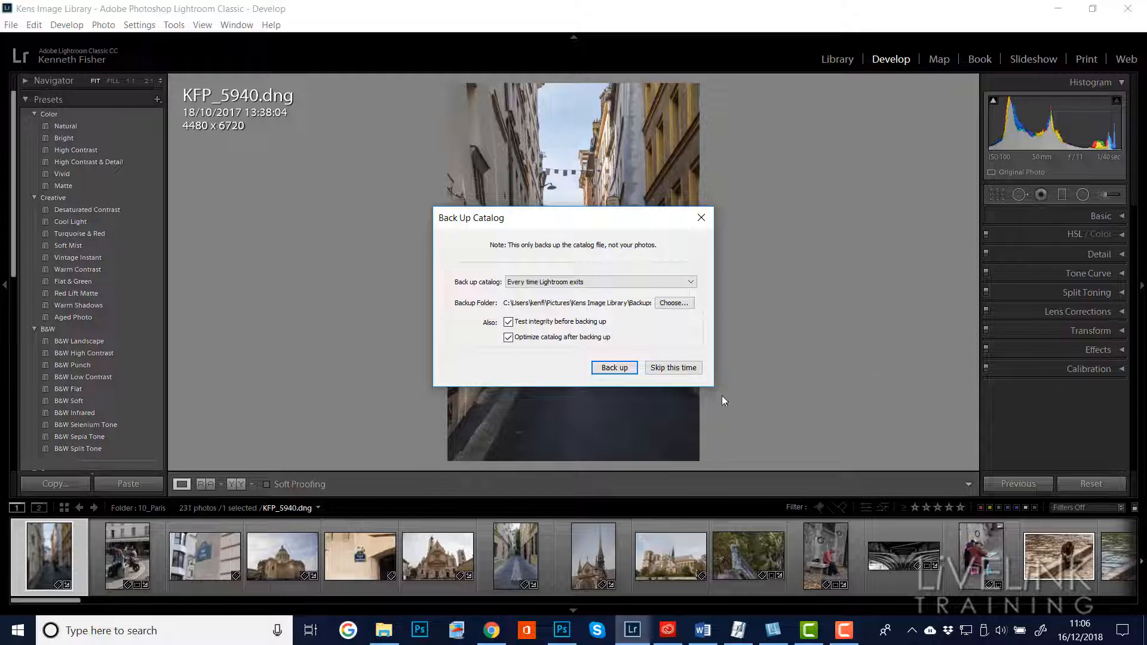
{"action": "left_click", "coordinate": [681, 368]}
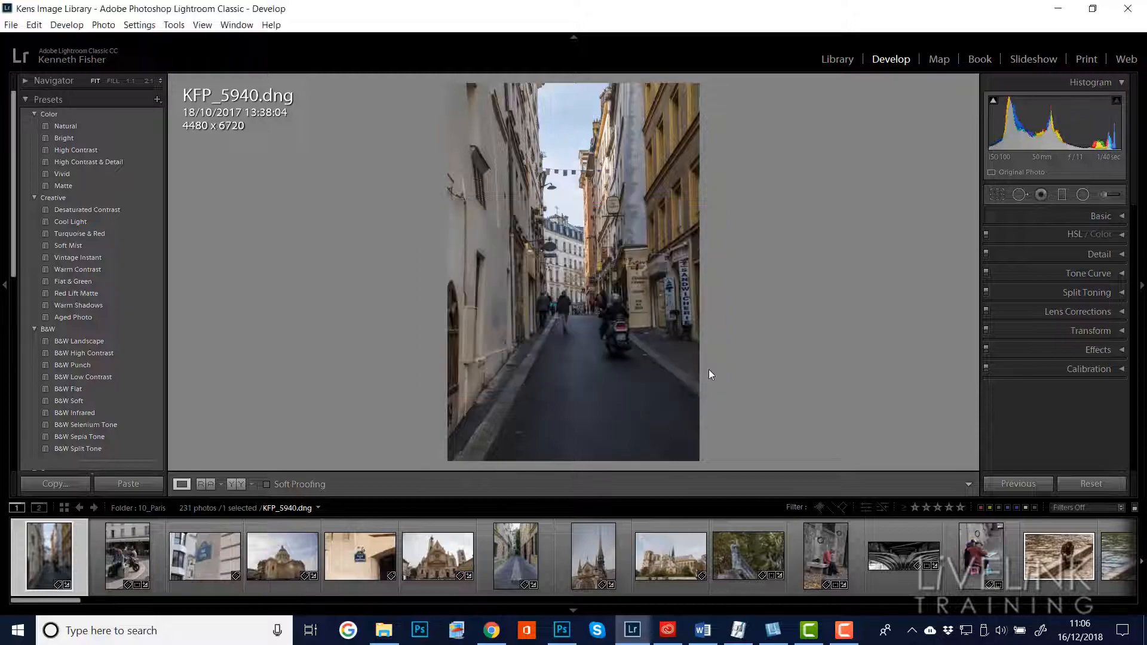
{"action": "key", "text": "alt+Tab"}
{"action": "key", "text": "alt+Tab"}
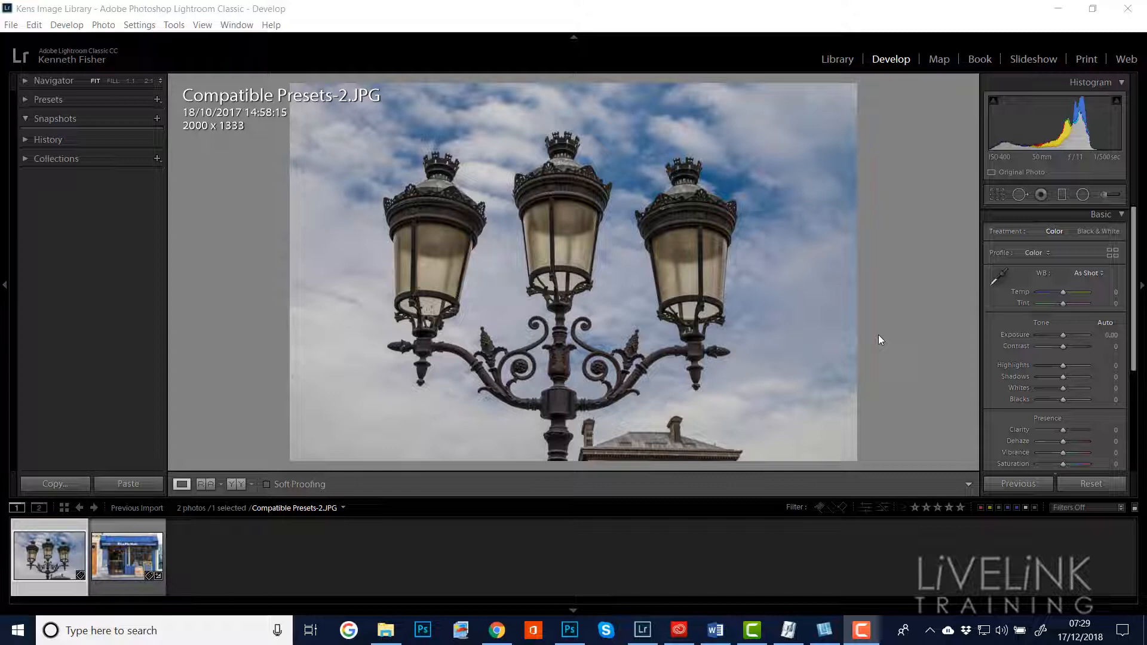
{"action": "left_click", "coordinate": [877, 335]}
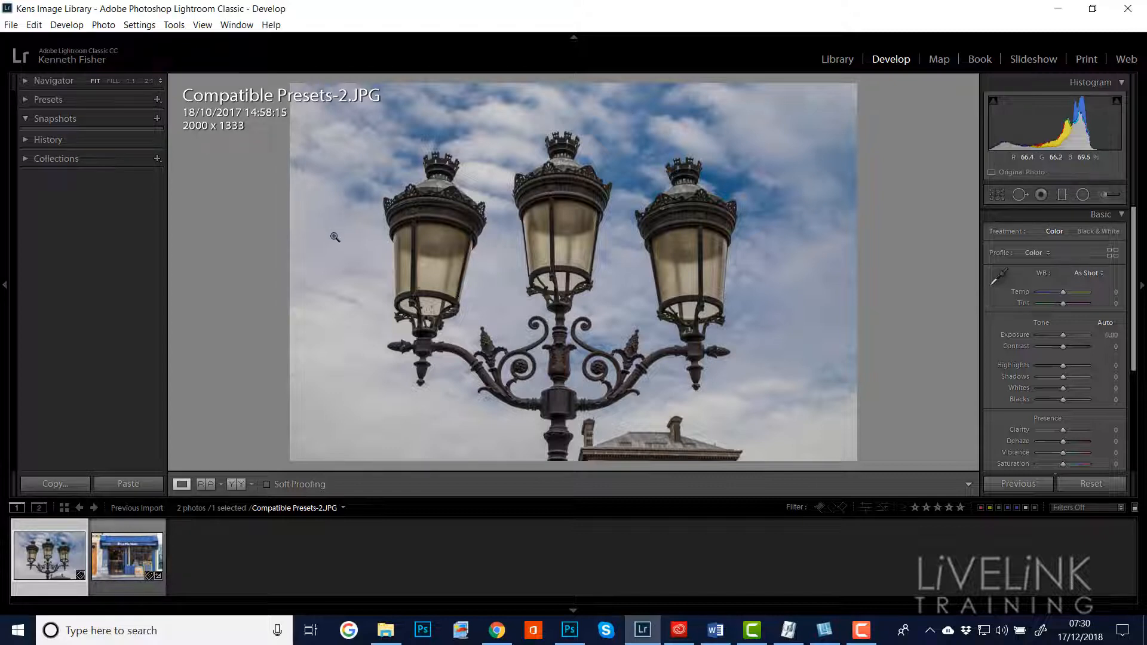
Set Auto Import to add photos to the Quick Collection, opening the Create Collection dialog and cancelling it before accepting the settings
{"action": "left_click", "coordinate": [13, 26]}
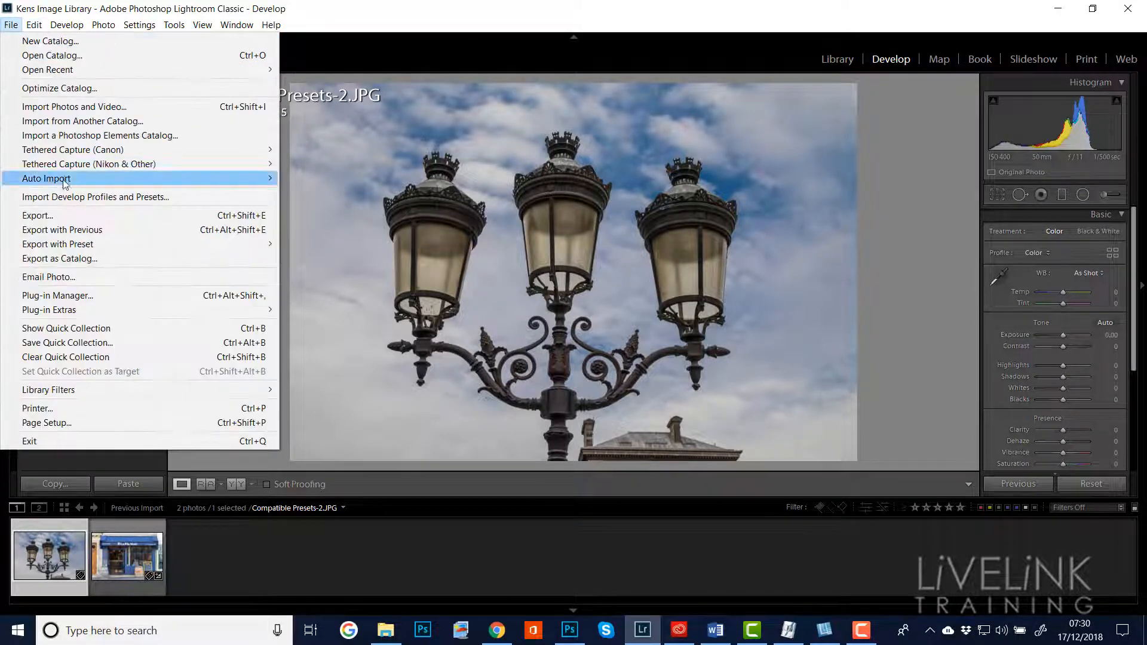
{"action": "mouse_move", "coordinate": [65, 180]}
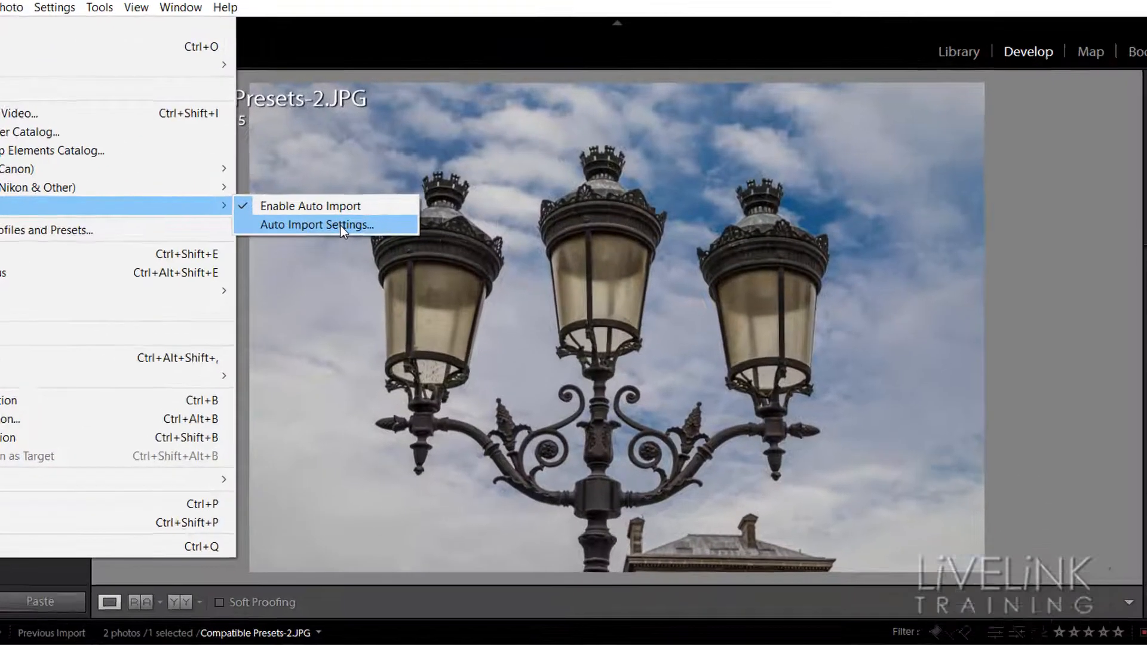
{"action": "left_click", "coordinate": [360, 192]}
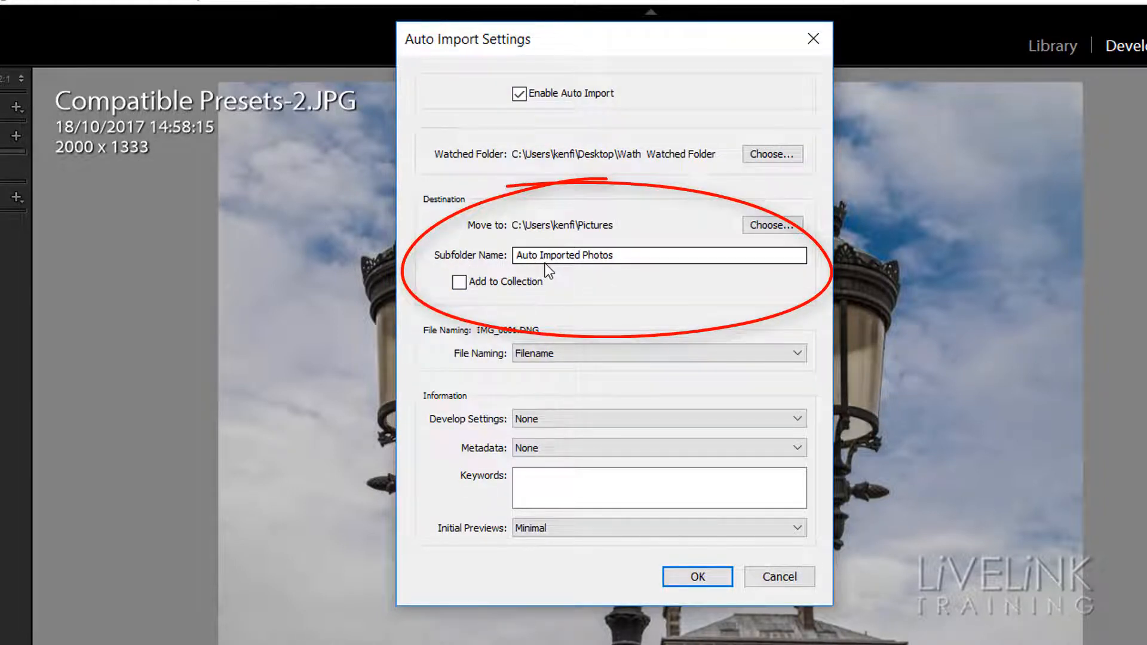
{"action": "left_click", "coordinate": [458, 285]}
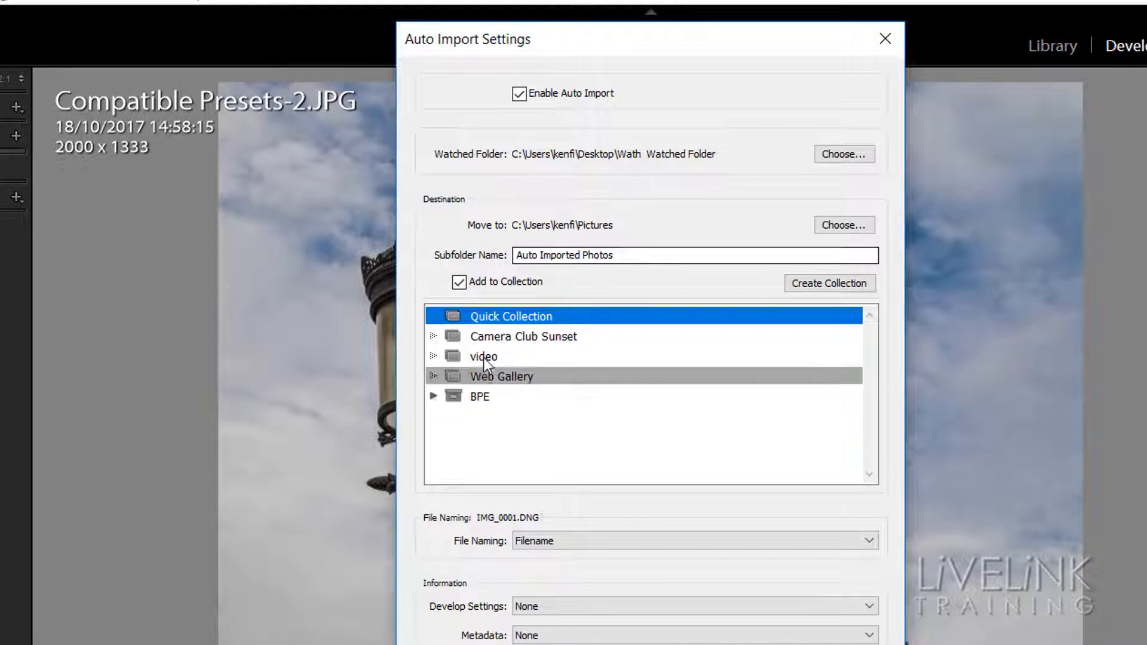
{"action": "left_click", "coordinate": [826, 285]}
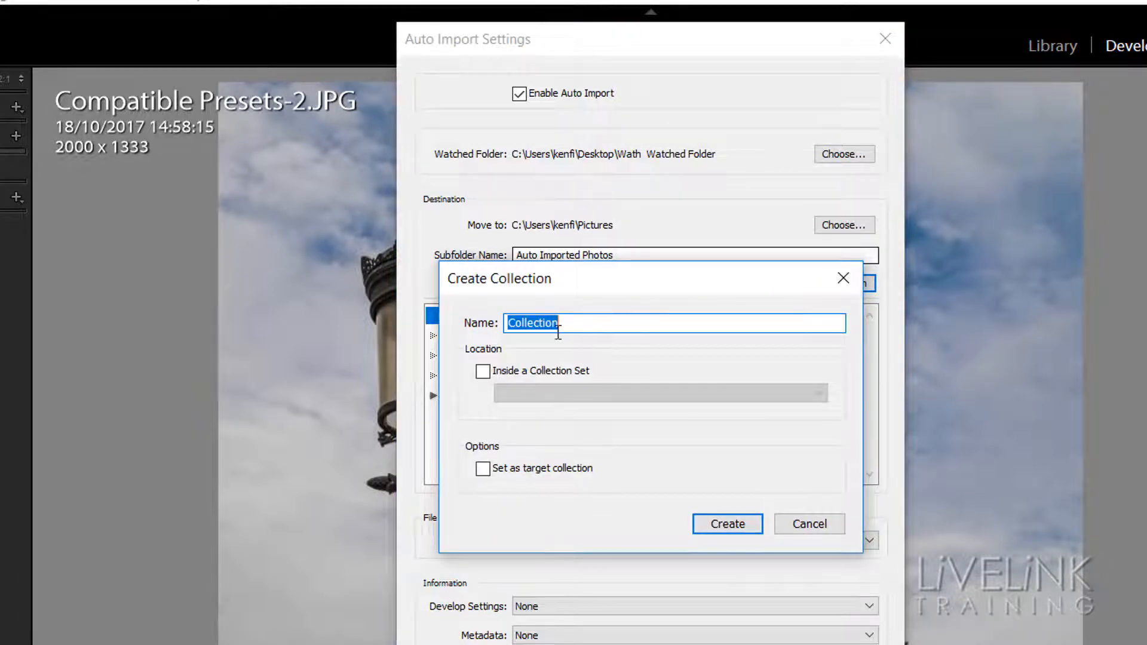
{"action": "left_click", "coordinate": [810, 526]}
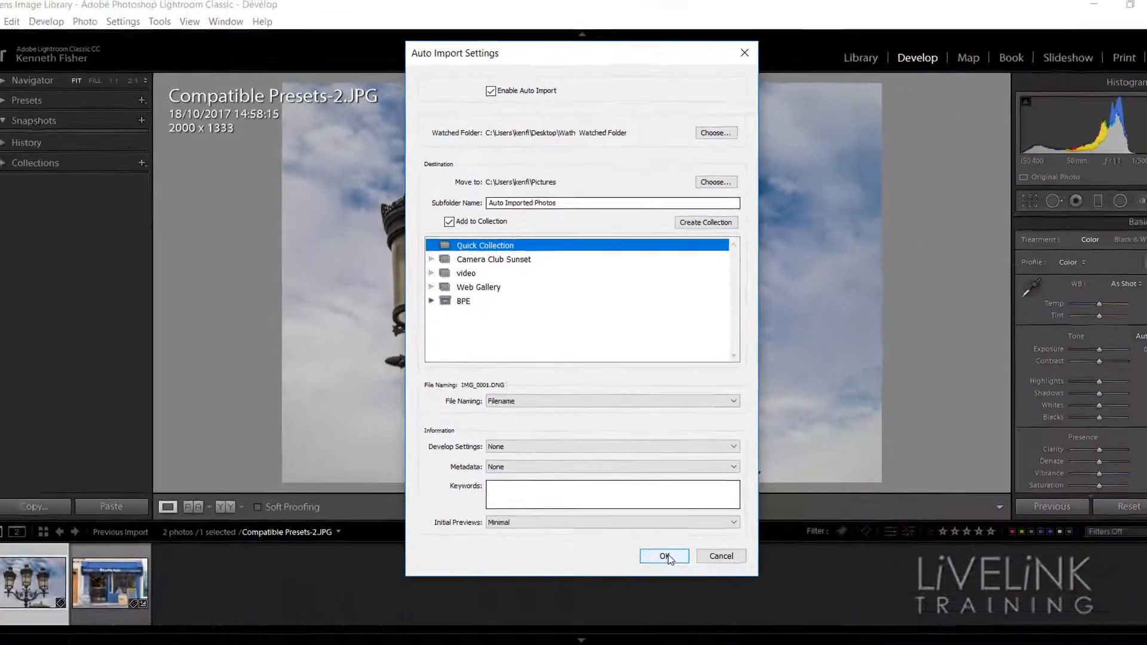
{"action": "left_click", "coordinate": [666, 556]}
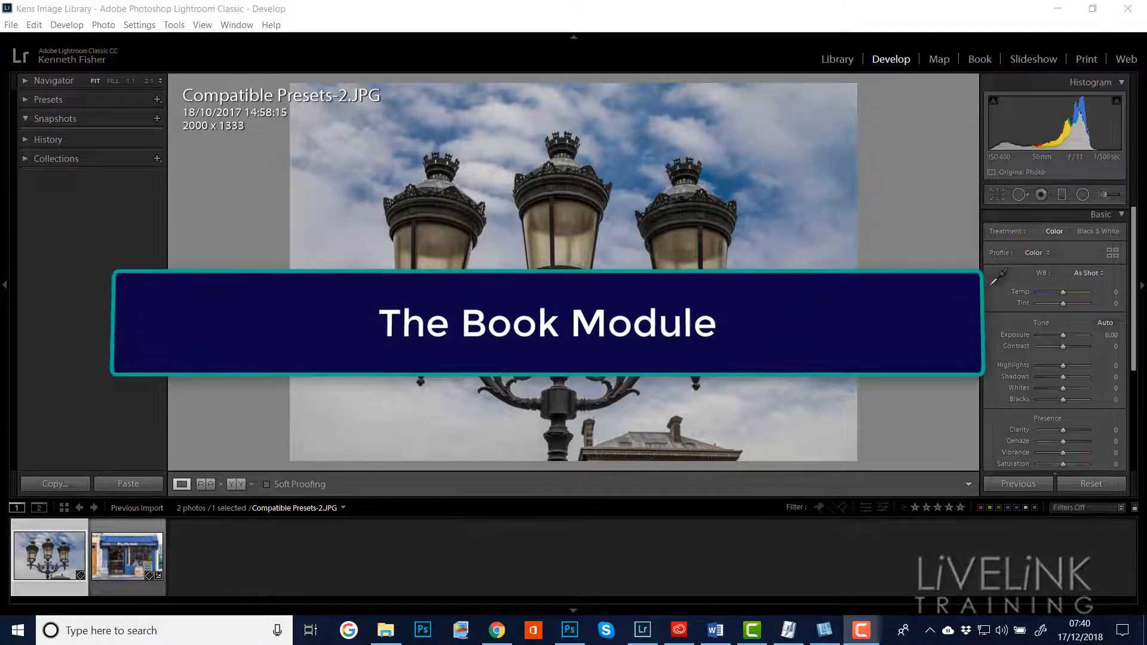
In the Book module, set Grid Snap to Cells and move the colour portrait up level with the black-and-white portrait
{"action": "left_click", "coordinate": [977, 61]}
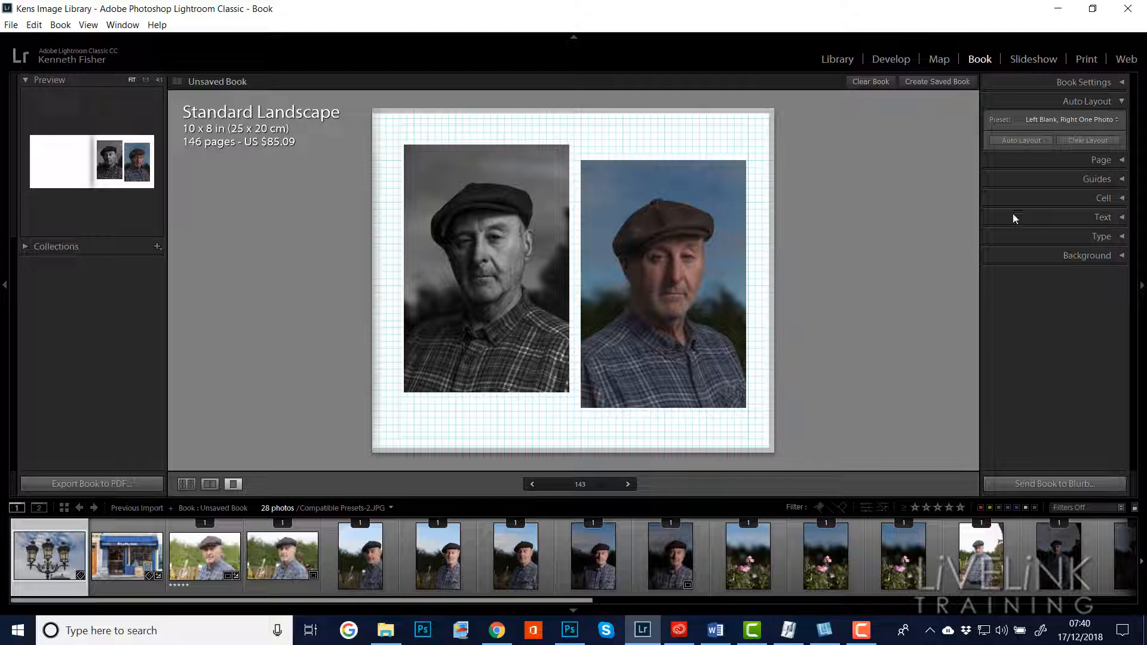
{"action": "left_click", "coordinate": [1120, 179]}
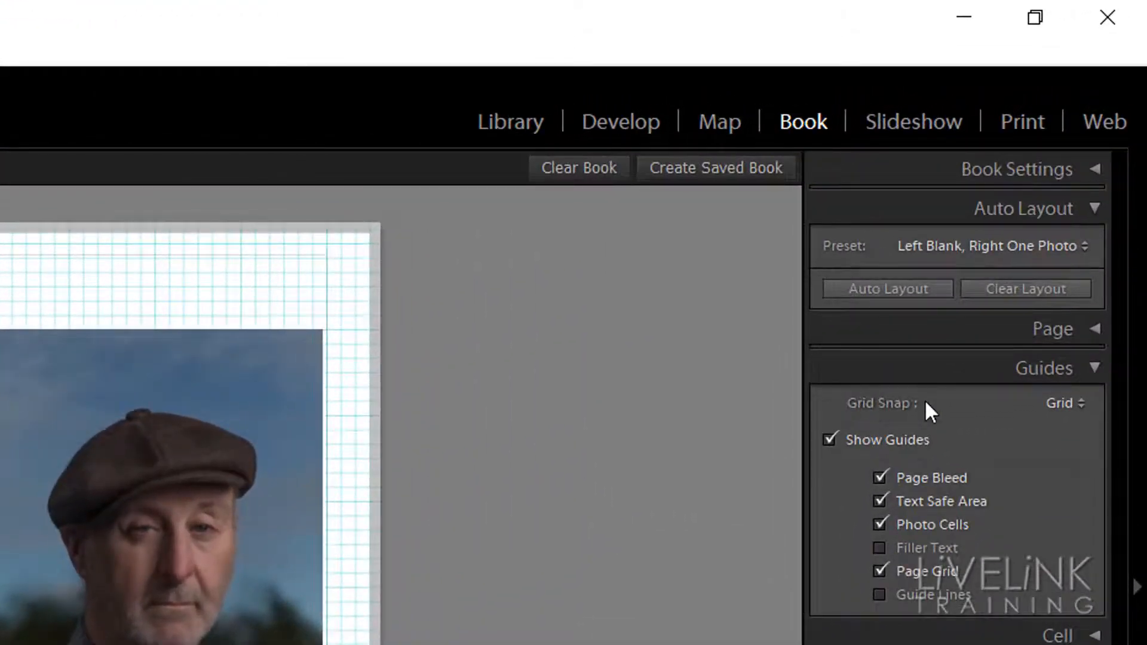
{"action": "left_click", "coordinate": [1078, 403]}
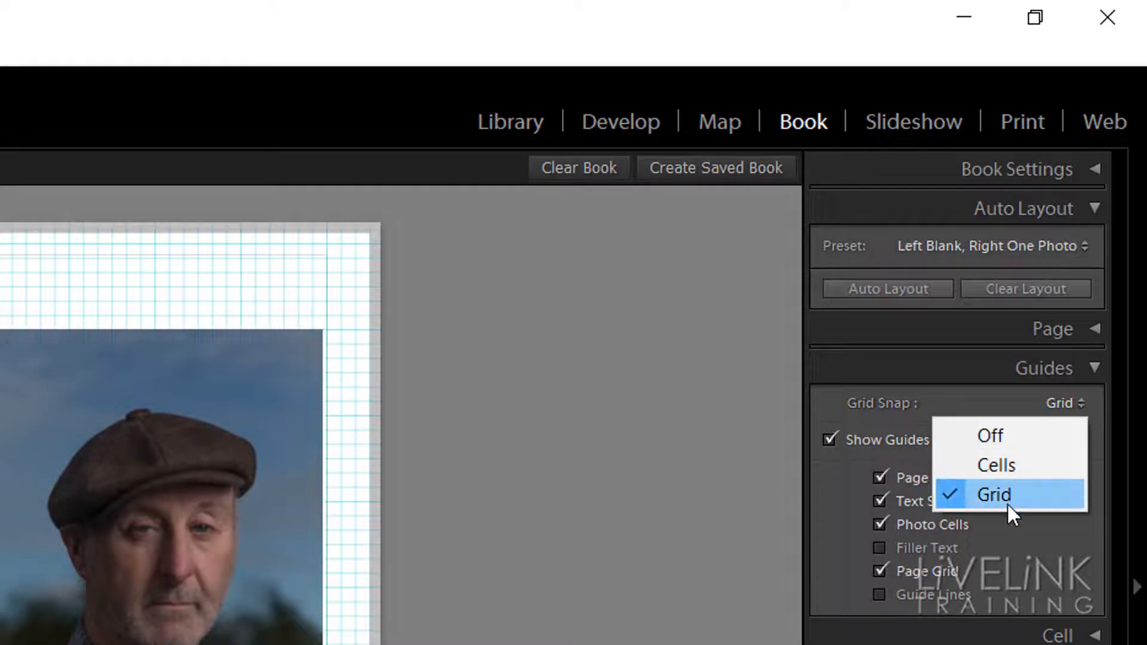
{"action": "left_click", "coordinate": [1034, 465]}
{"action": "left_click", "coordinate": [180, 460]}
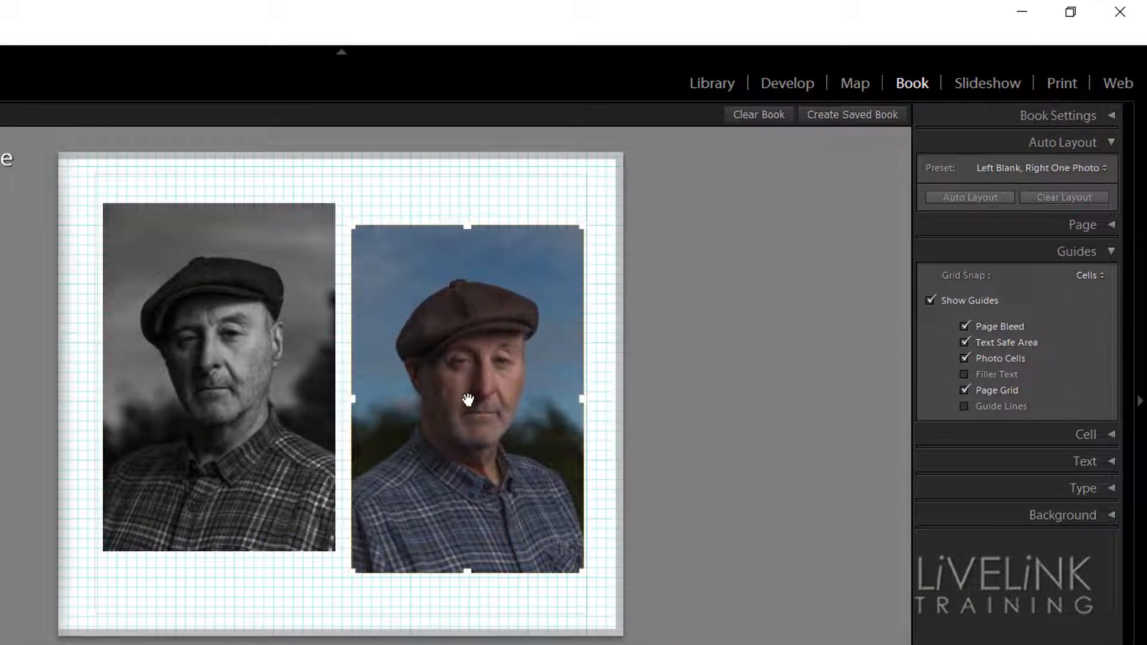
{"action": "mouse_move", "coordinate": [468, 399]}
{"action": "left_mouse_down"}
{"action": "mouse_move", "coordinate": [477, 379]}
{"action": "mouse_move", "coordinate": [453, 380]}
{"action": "mouse_move", "coordinate": [488, 384]}
{"action": "mouse_move", "coordinate": [487, 425]}
{"action": "mouse_move", "coordinate": [467, 380]}
{"action": "left_mouse_up"}
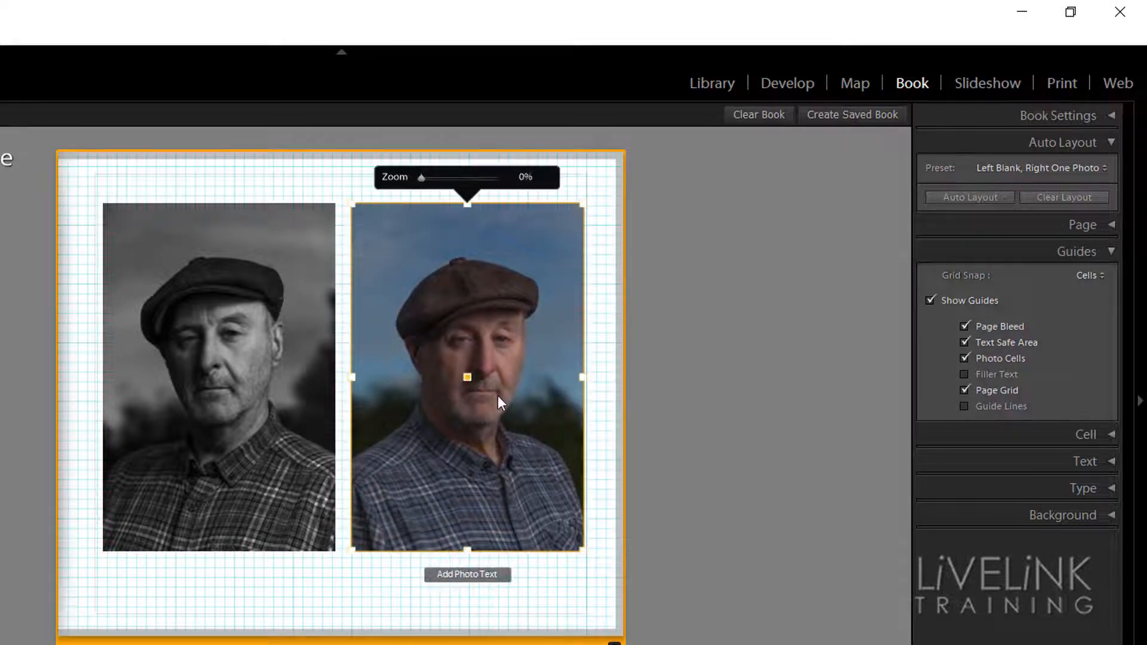
Set Grid Snap to Grid and shift the colour portrait slightly left on the page, closer to the black-and-white one
{"action": "left_click", "coordinate": [1102, 276]}
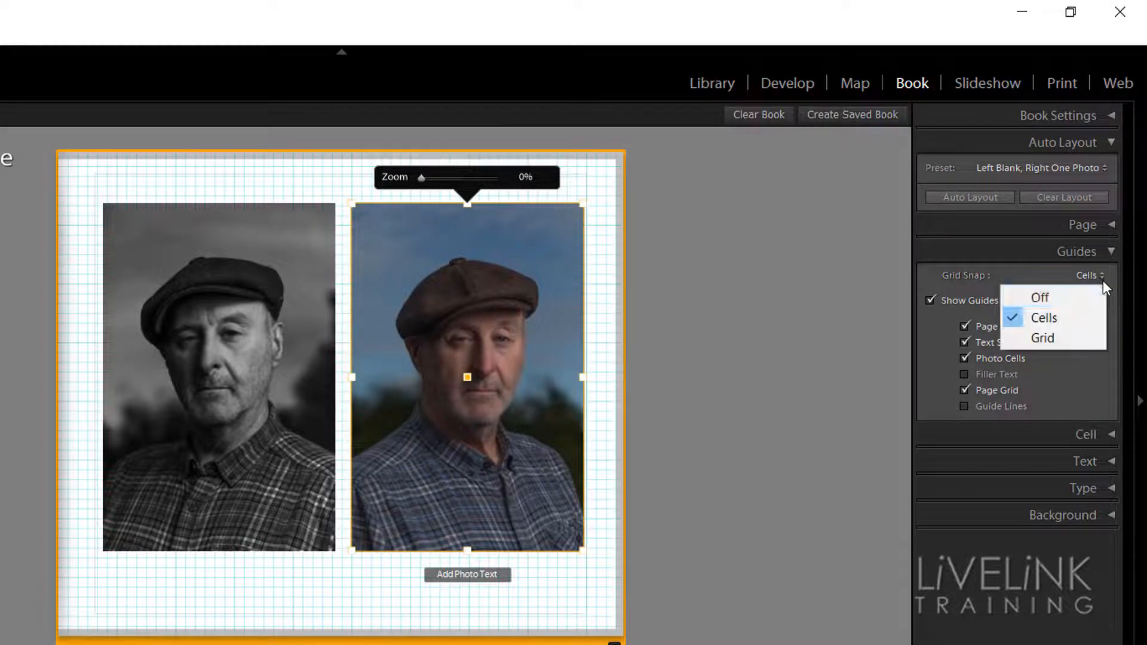
{"action": "left_click", "coordinate": [1060, 337]}
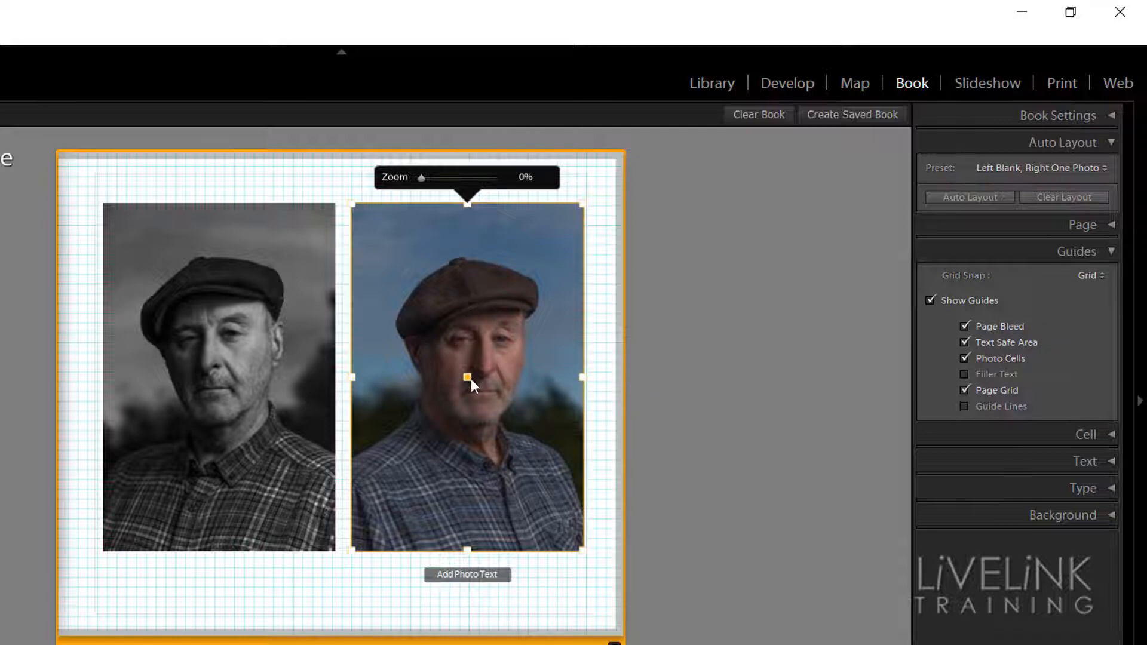
{"action": "mouse_move", "coordinate": [470, 378]}
{"action": "left_mouse_down"}
{"action": "mouse_move", "coordinate": [468, 396]}
{"action": "mouse_move", "coordinate": [486, 400]}
{"action": "mouse_move", "coordinate": [476, 392]}
{"action": "mouse_move", "coordinate": [476, 407]}
{"action": "mouse_move", "coordinate": [491, 397]}
{"action": "mouse_move", "coordinate": [463, 396]}
{"action": "mouse_move", "coordinate": [458, 379]}
{"action": "left_mouse_up"}
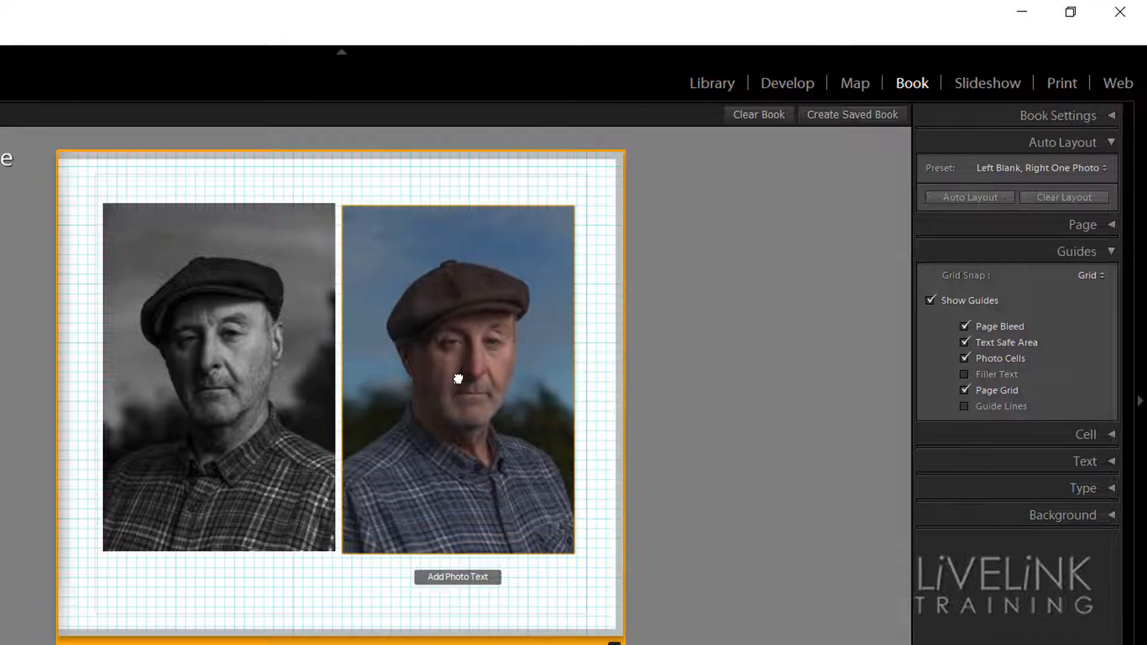
{"action": "left_click", "coordinate": [462, 385]}
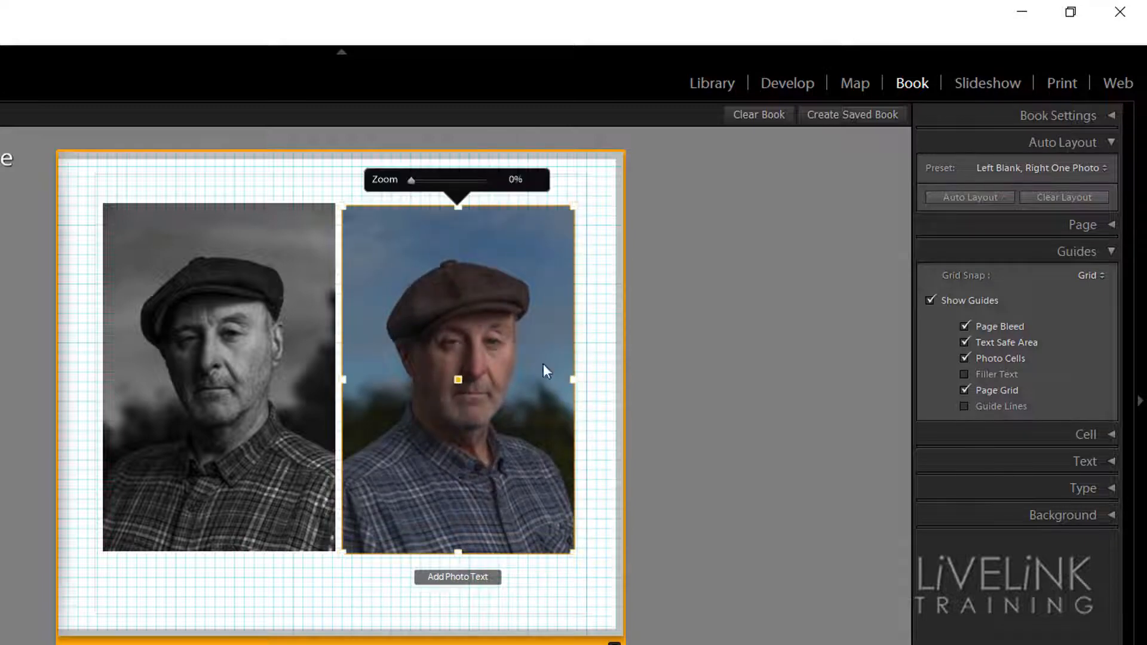
Set Grid Snap back to Cells and move the colour portrait right, level with the black-and-white portrait
{"action": "left_click", "coordinate": [1098, 275]}
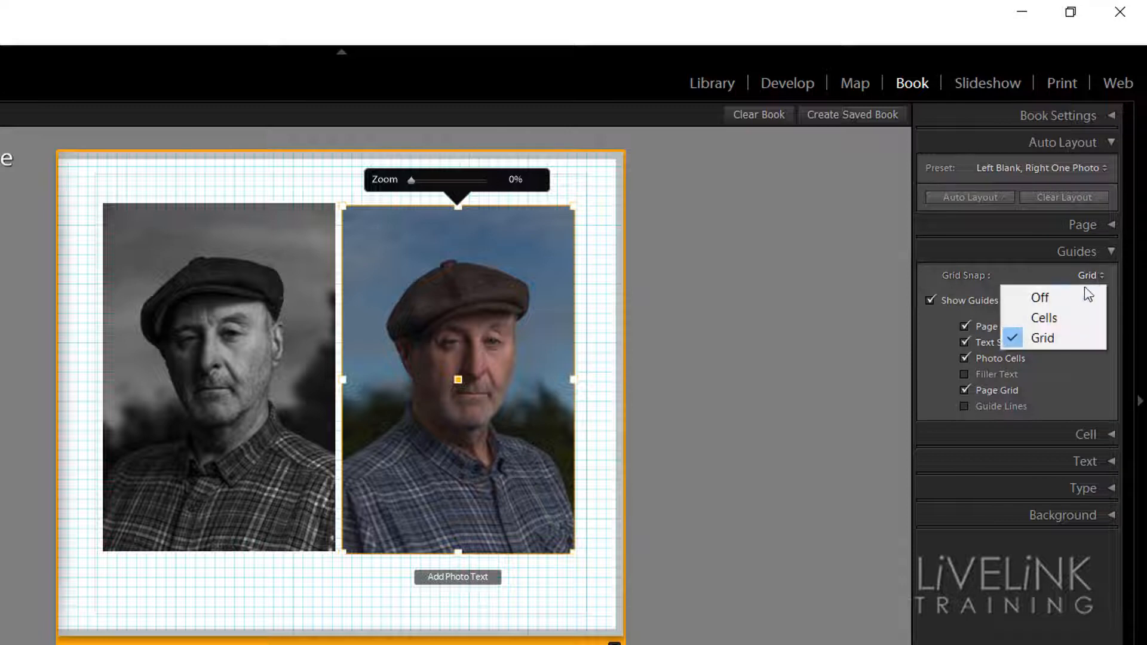
{"action": "left_click", "coordinate": [1044, 318]}
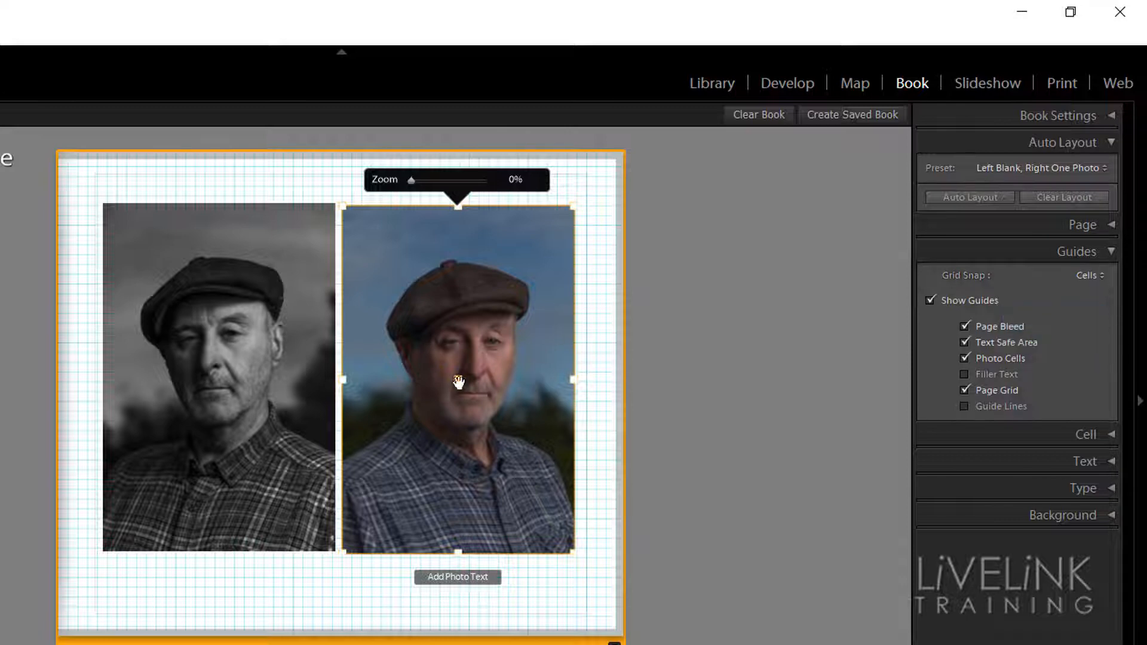
{"action": "left_click_drag", "start_coordinate": [455, 378], "coordinate": [473, 379]}
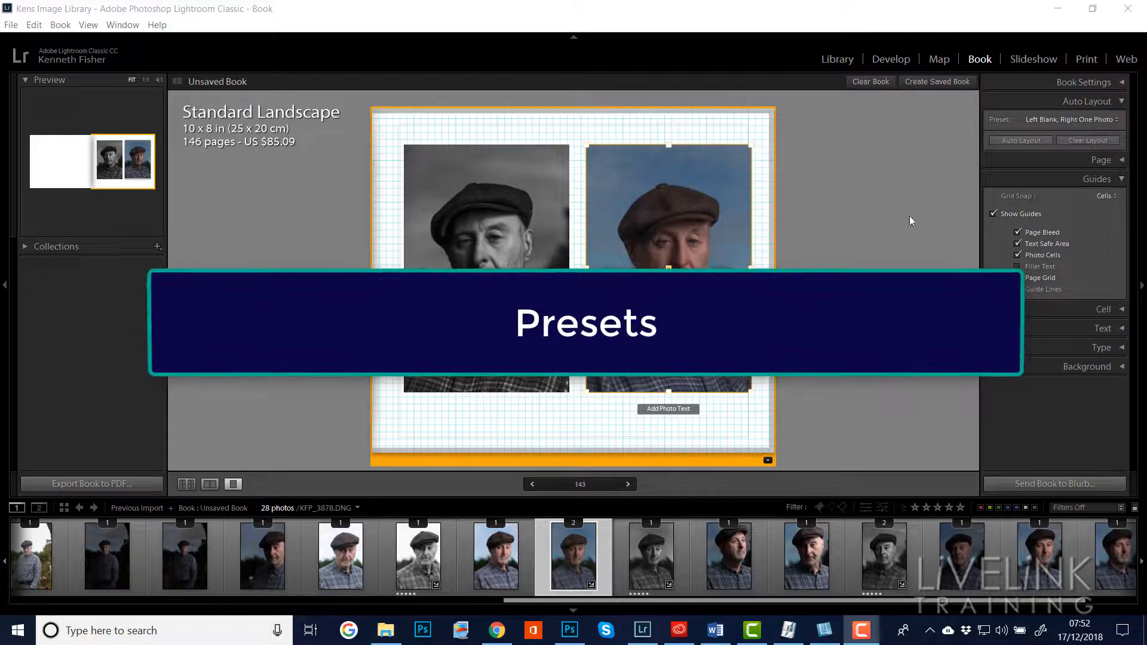
In the Develop module, create a preset named Natural in User Presets, replacing the existing preset of that name
{"action": "left_click", "coordinate": [891, 60]}
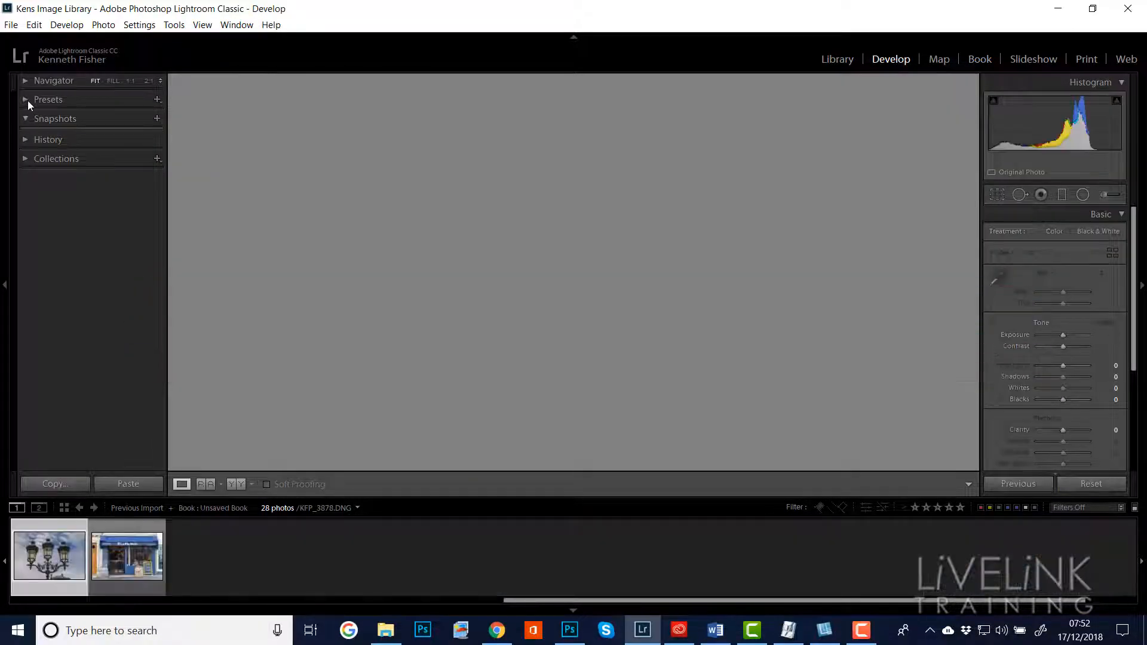
{"action": "left_click", "coordinate": [27, 101]}
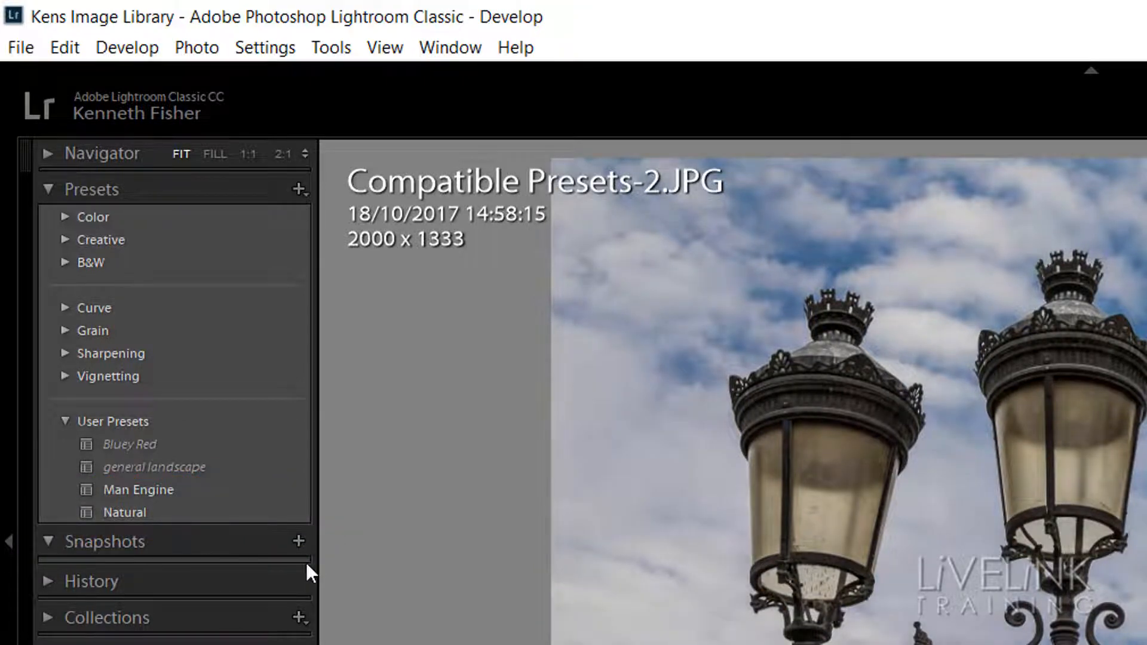
{"action": "left_click", "coordinate": [298, 189]}
{"action": "left_click", "coordinate": [434, 220]}
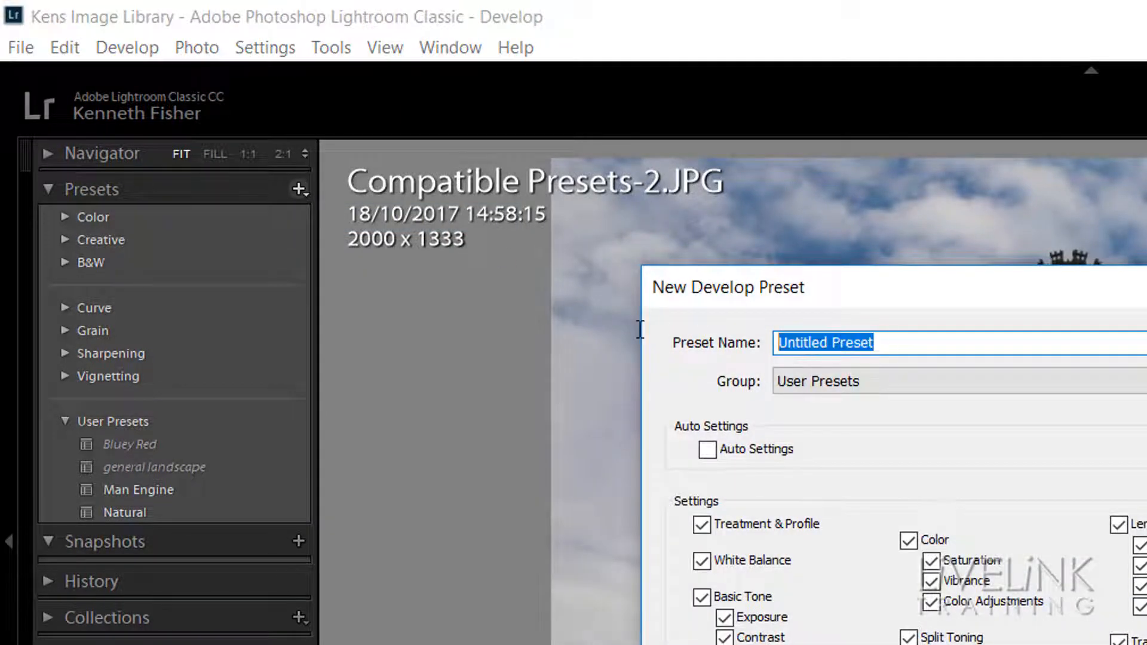
{"action": "type", "text": "Natu"}
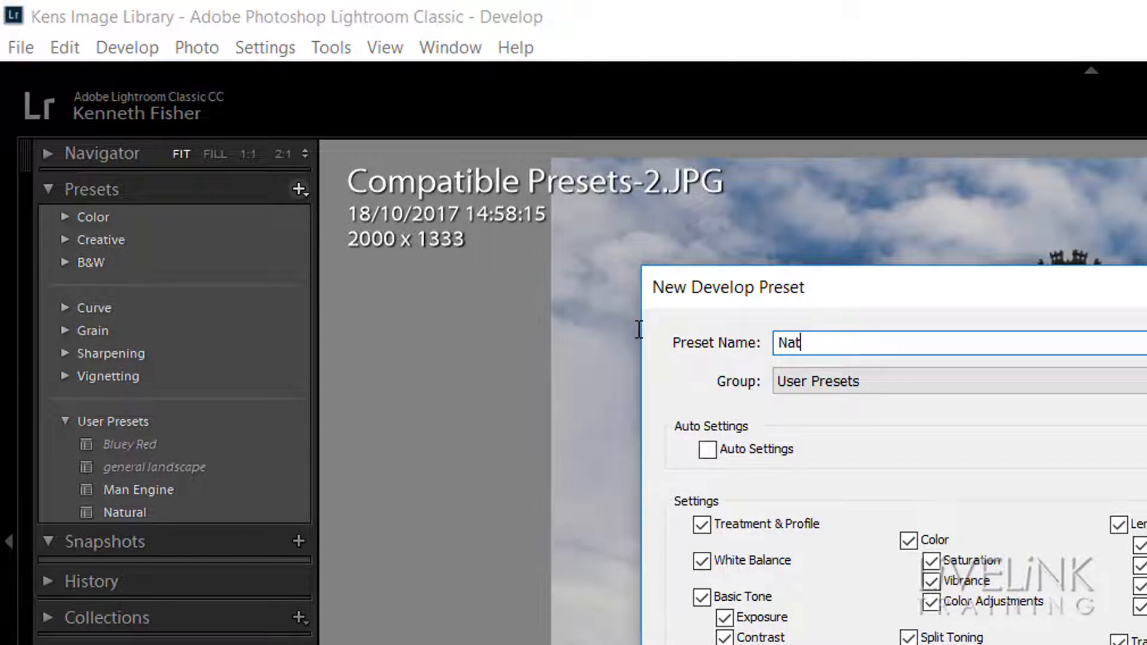
{"action": "type", "text": "ral"}
{"action": "key", "text": "Return"}
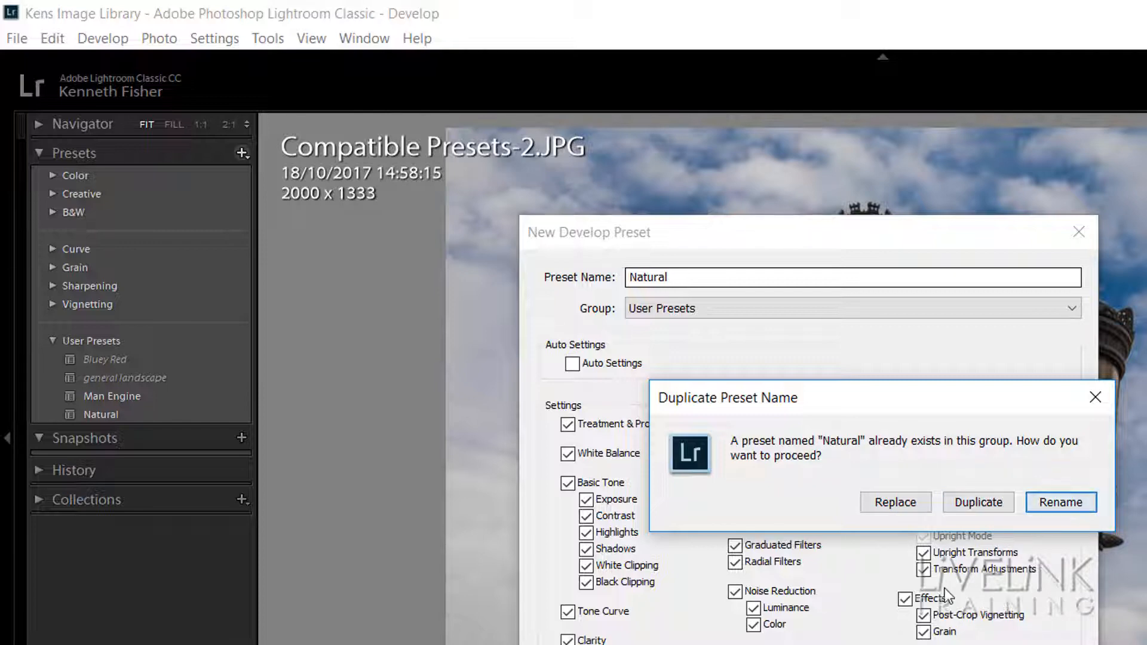
{"action": "left_click", "coordinate": [894, 507]}
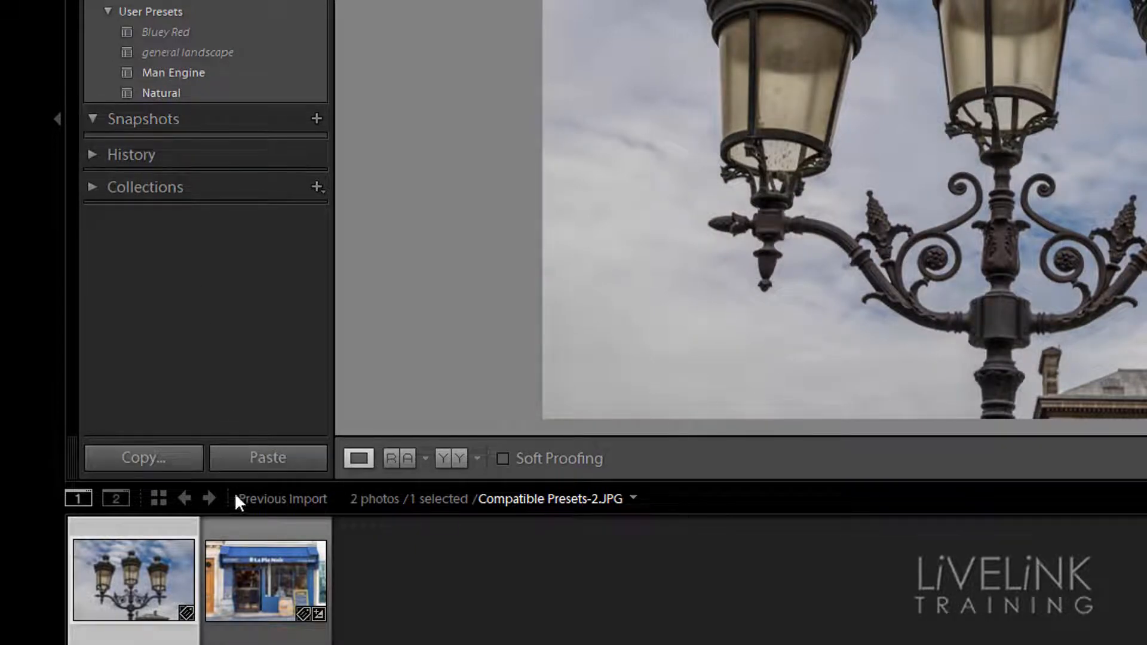
Compare which user presets are available for the DNG café photo and for the JPG lamp photo
{"action": "left_click", "coordinate": [267, 580]}
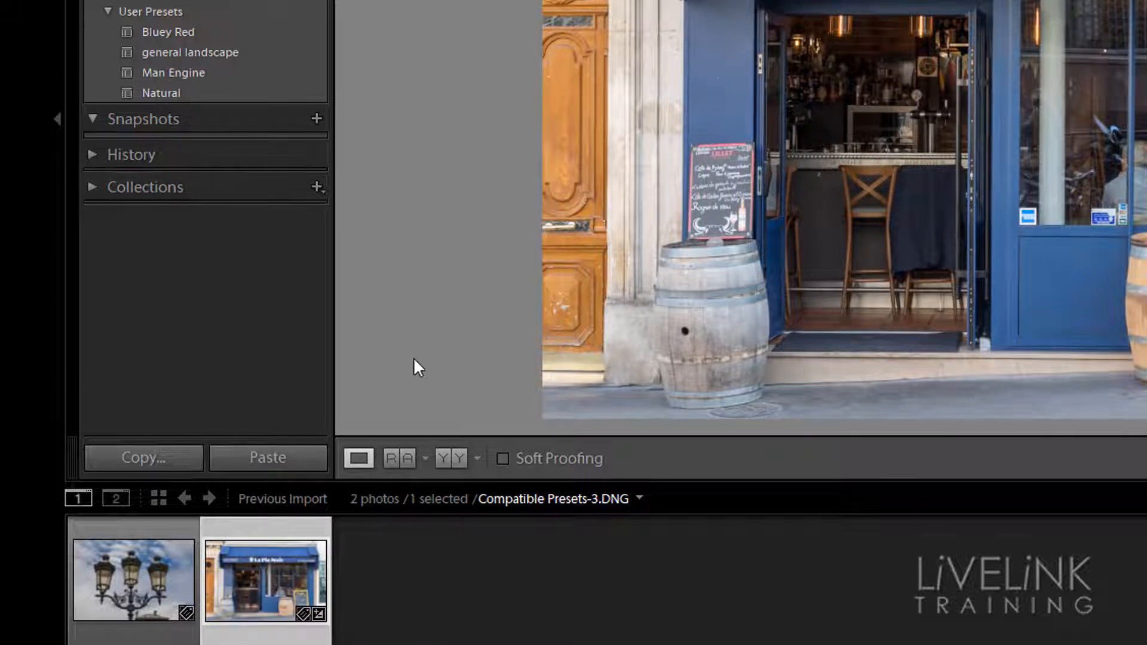
{"action": "left_click", "coordinate": [137, 586]}
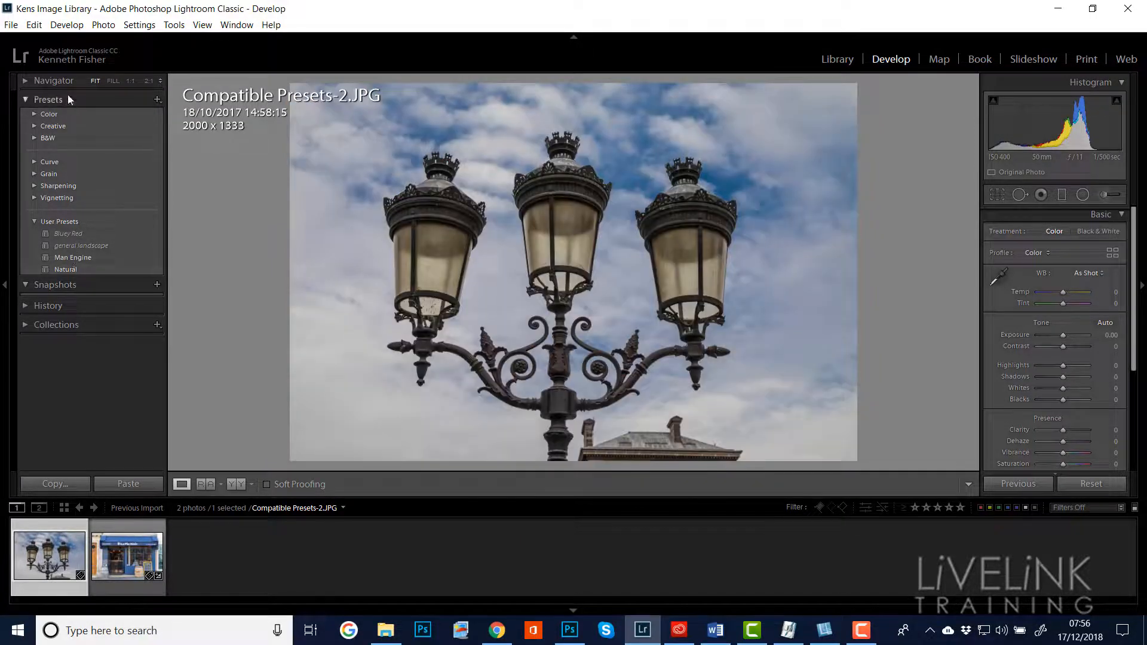
Hide partially compatible develop presets in the Preferences, show them again, and accept the dialog
{"action": "left_click", "coordinate": [40, 28]}
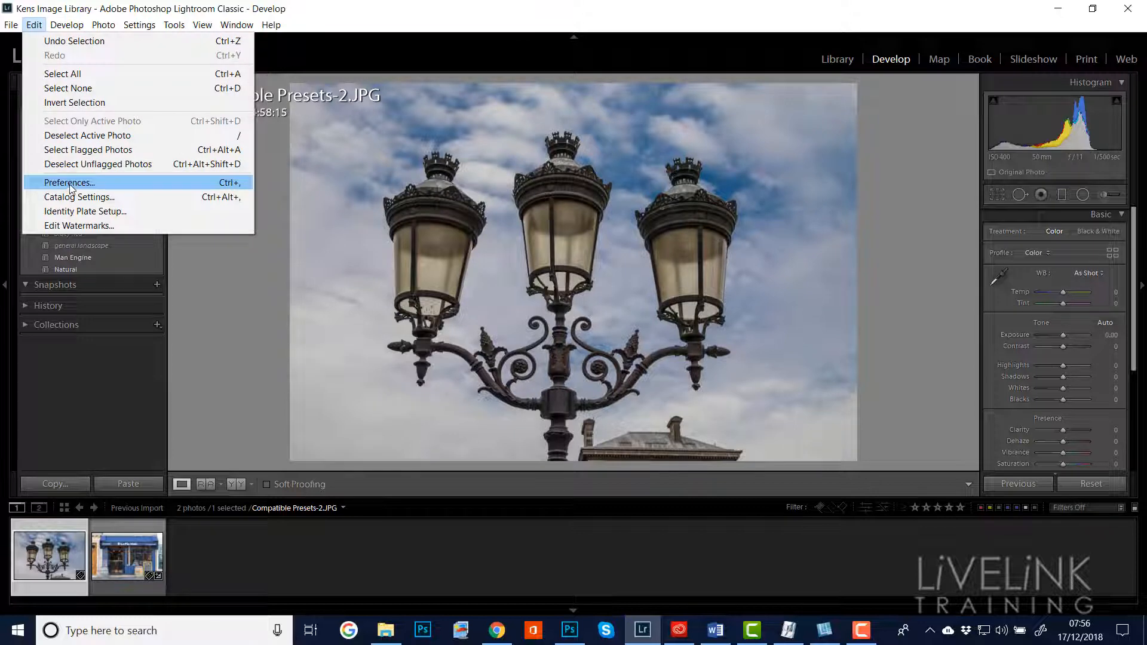
{"action": "left_click", "coordinate": [69, 187]}
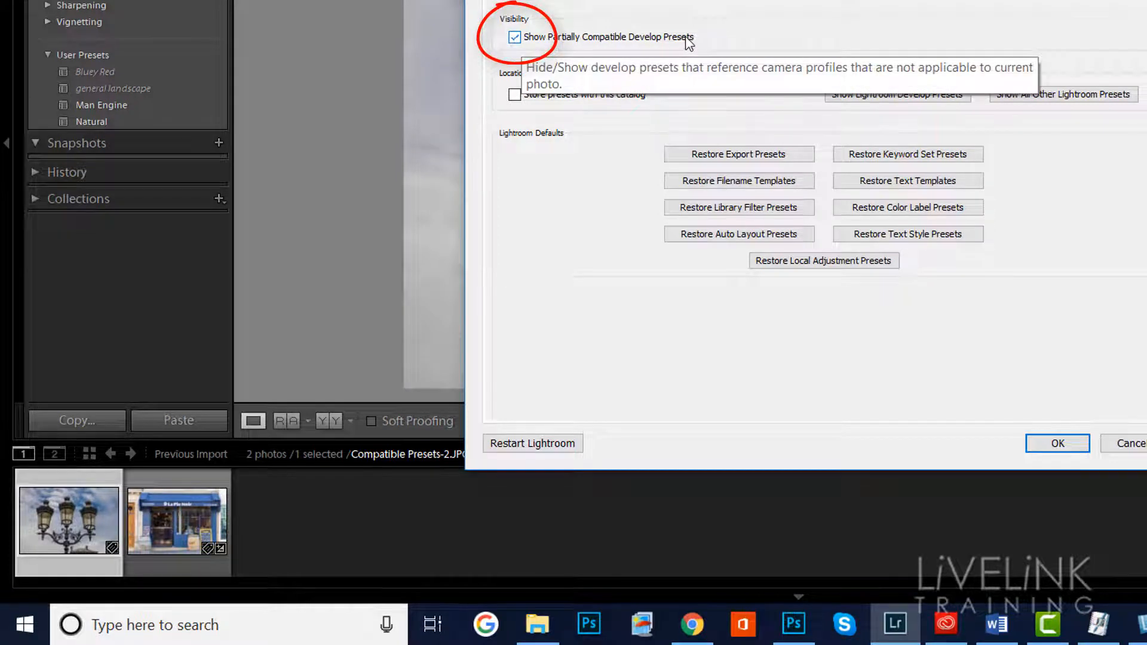
{"action": "left_click", "coordinate": [514, 37]}
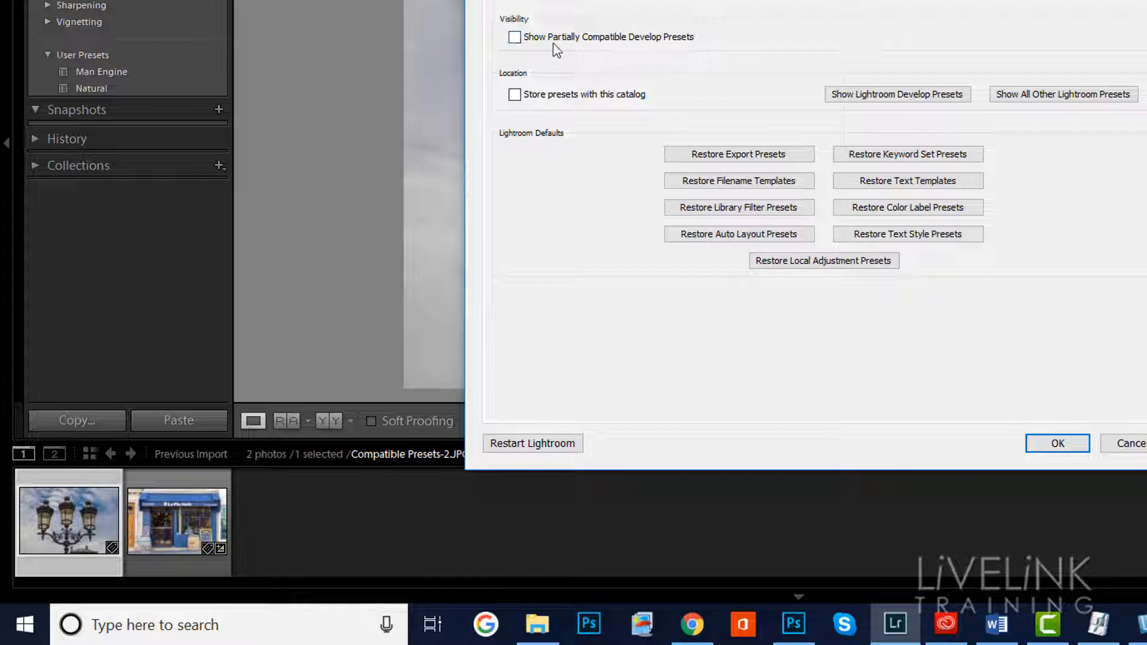
{"action": "left_click", "coordinate": [516, 37]}
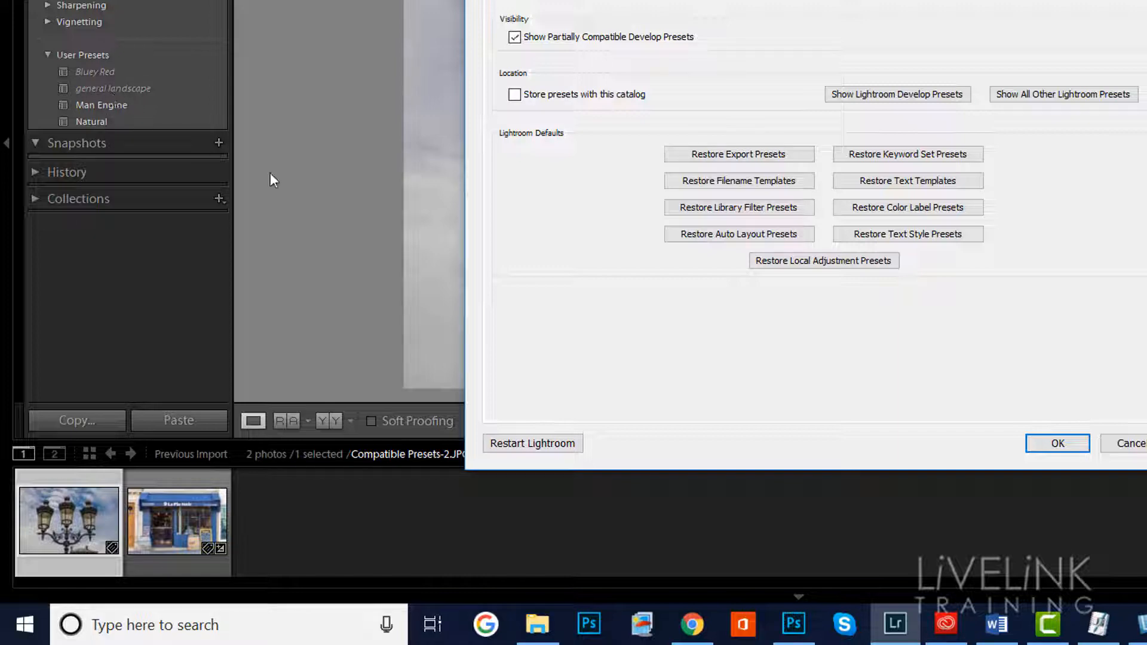
{"action": "left_click", "coordinate": [1064, 448]}
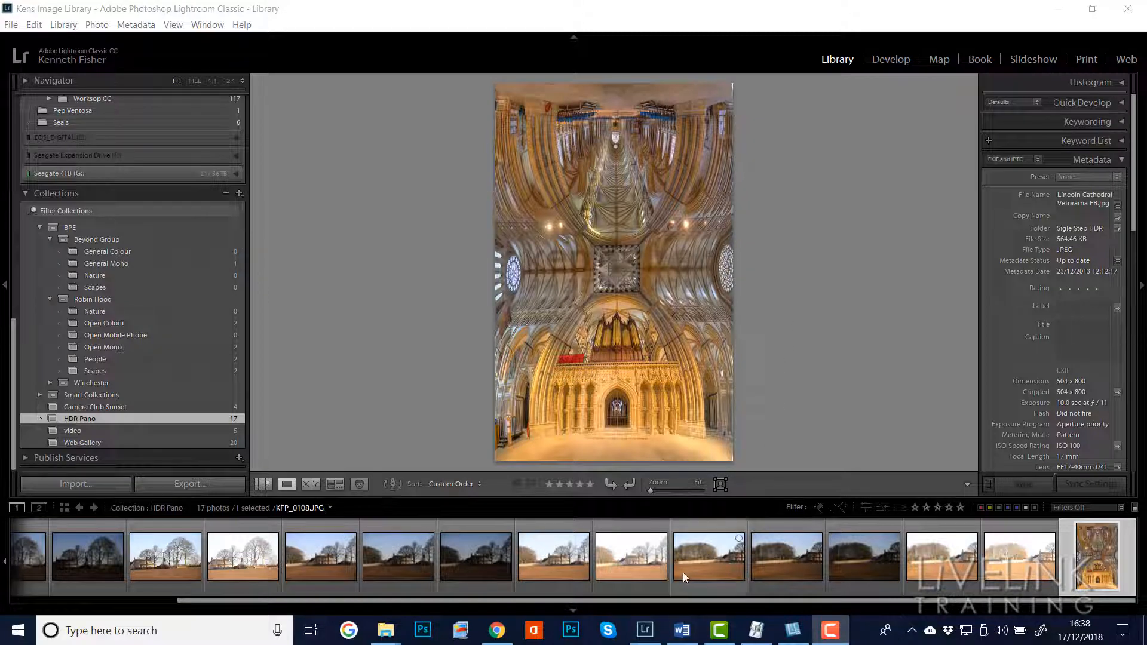
Show the HDR Pano collection as a grid filtered with the Just JPG preset, with the filter bar hidden
{"action": "left_click_drag", "start_coordinate": [480, 599], "coordinate": [314, 593]}
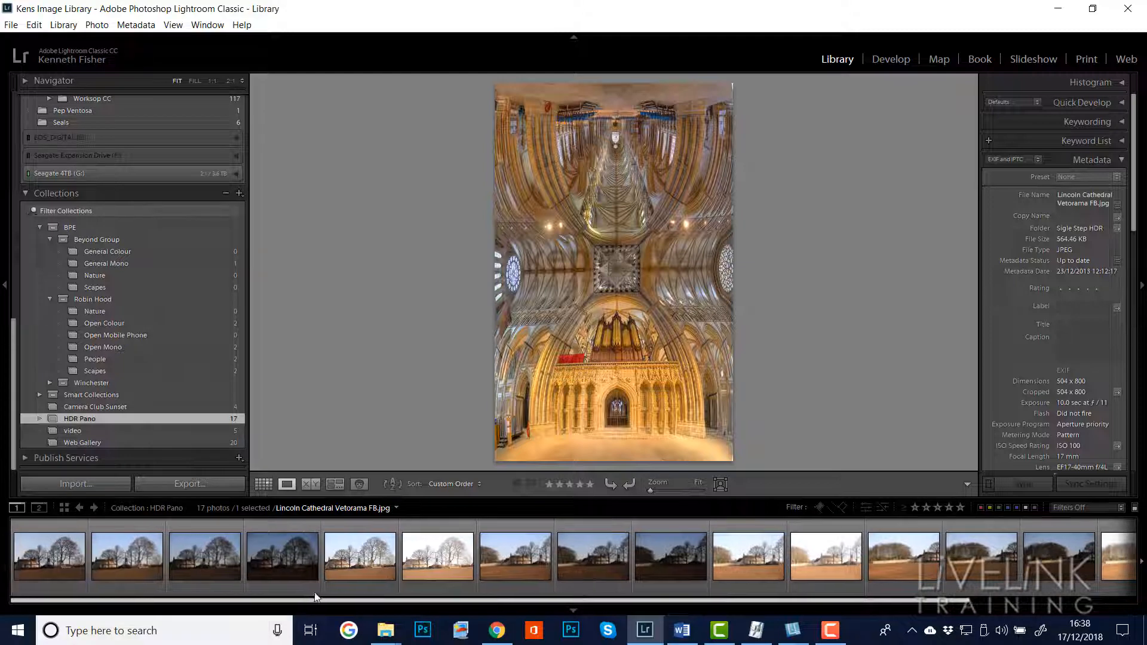
{"action": "left_click", "coordinate": [48, 560]}
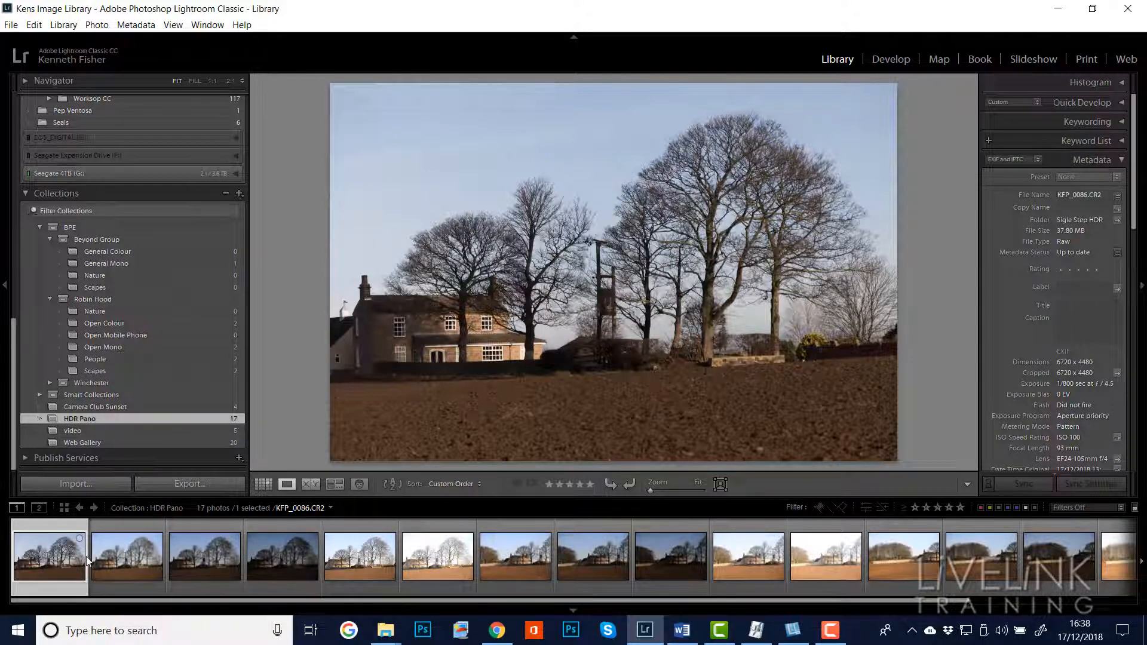
{"action": "mouse_move", "coordinate": [113, 557]}
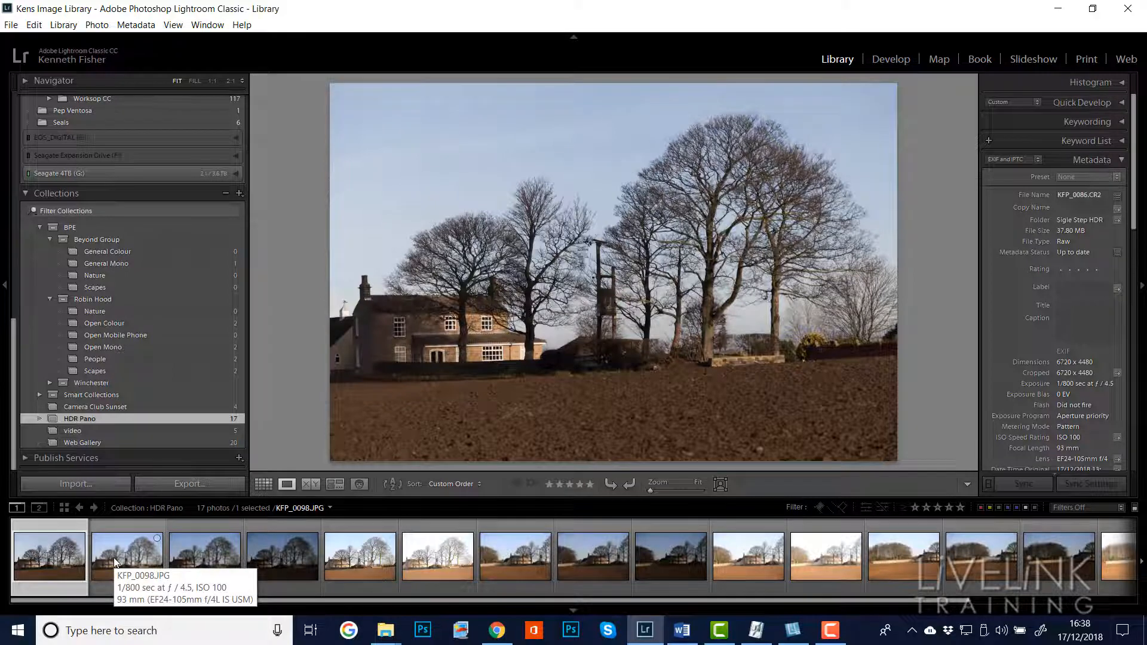
{"action": "left_click", "coordinate": [113, 557]}
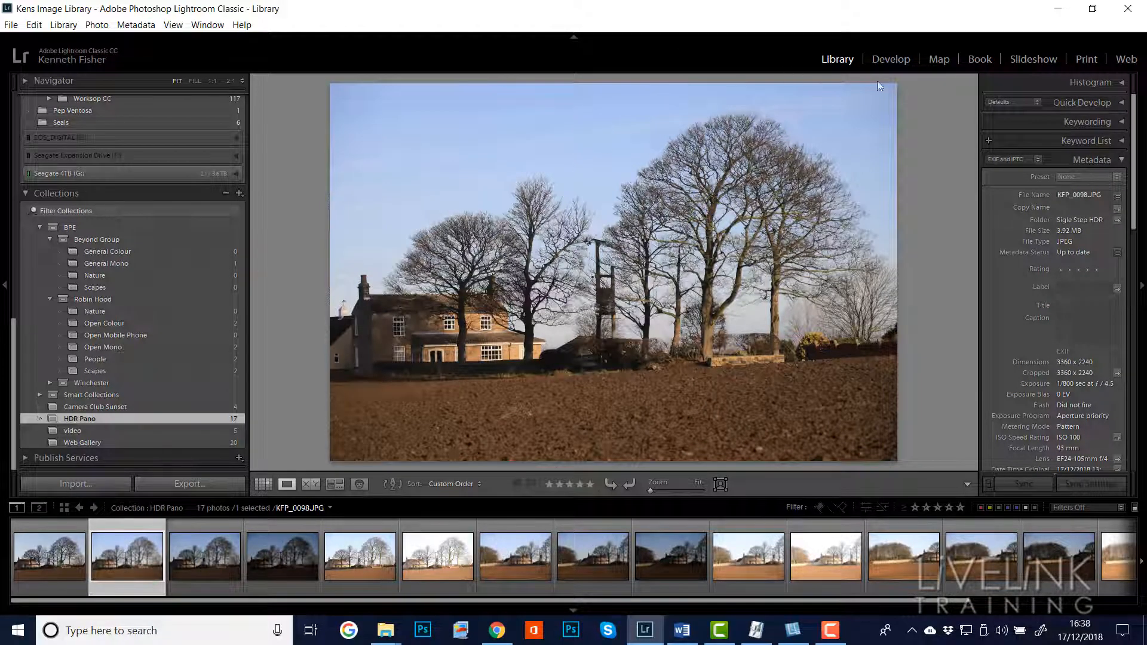
{"action": "key", "text": "g"}
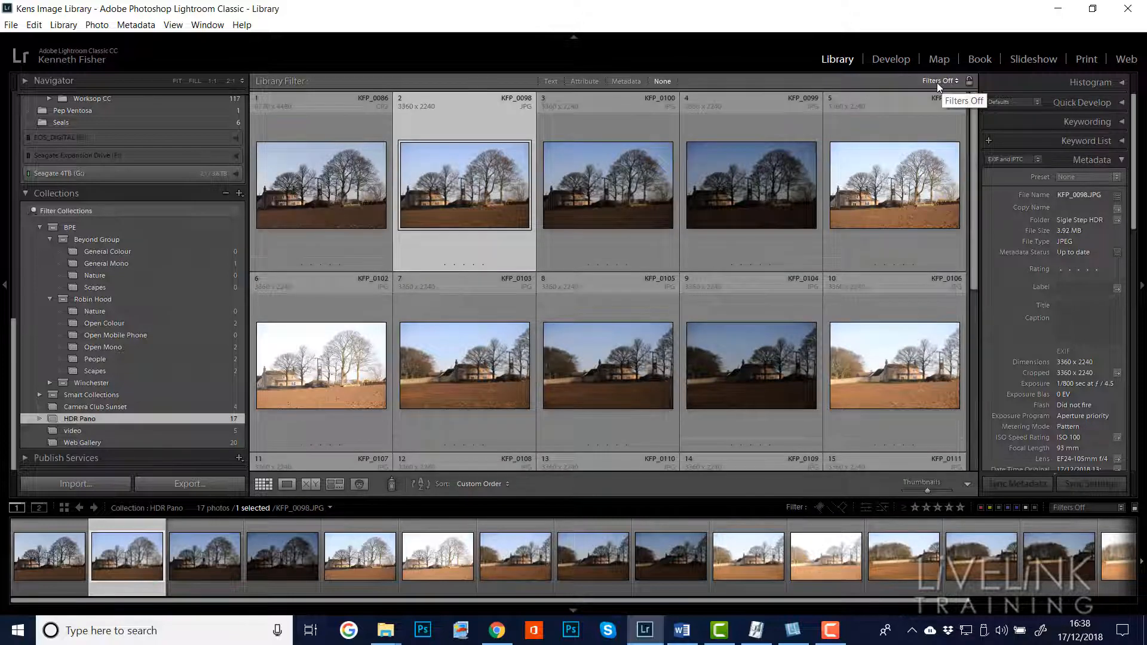
{"action": "left_click", "coordinate": [938, 82]}
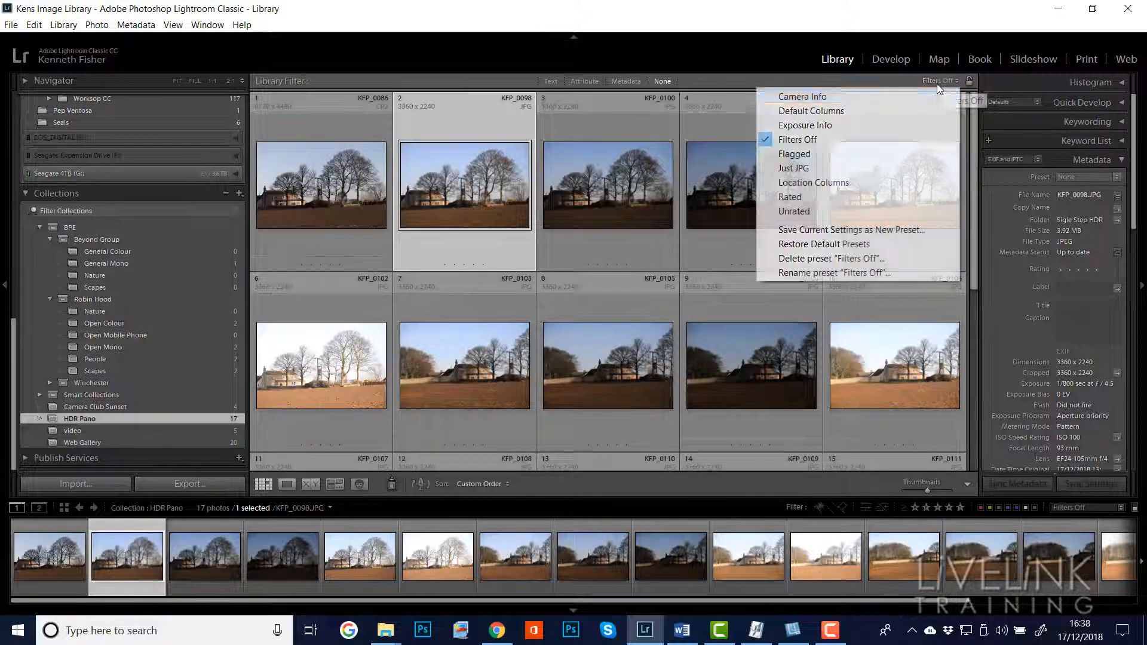
{"action": "left_click", "coordinate": [794, 168]}
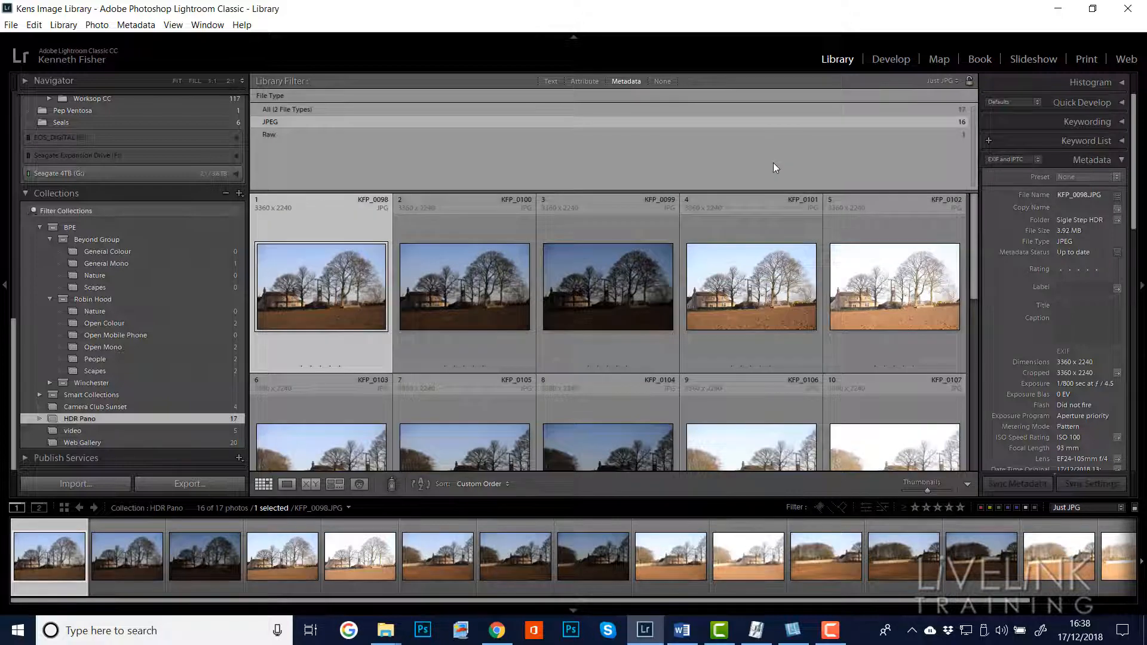
{"action": "key", "text": "backslash"}
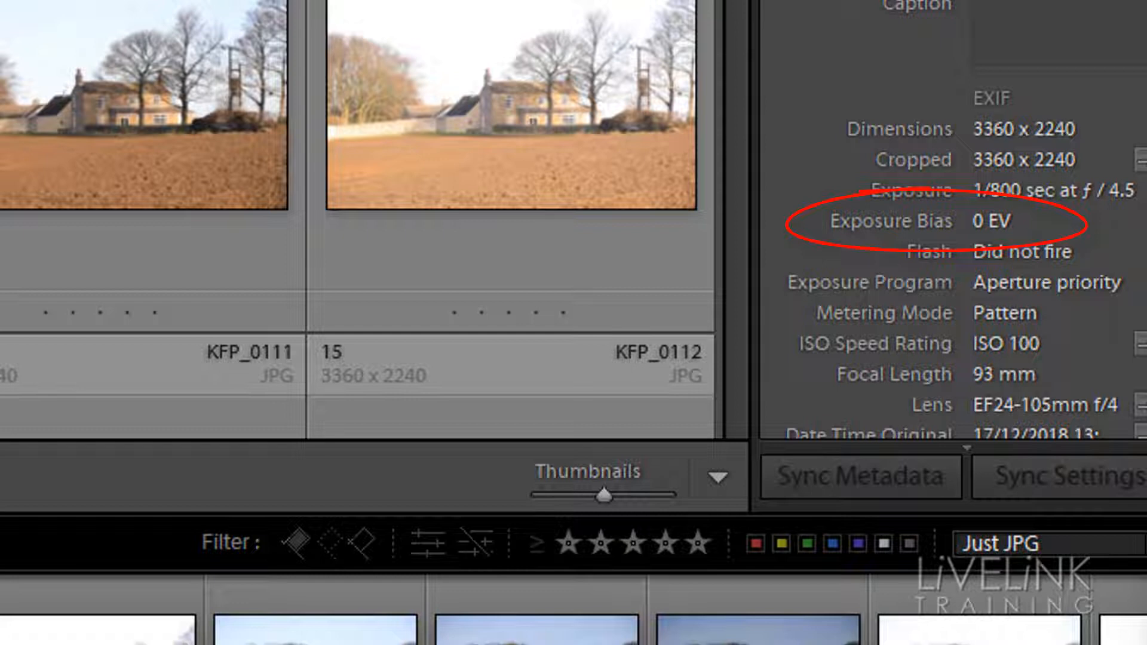
Check the Exposure Bias metadata of each of the first five bracketed JPGs, from KFP_0098 to KFP_0102
{"action": "key", "text": "Right"}
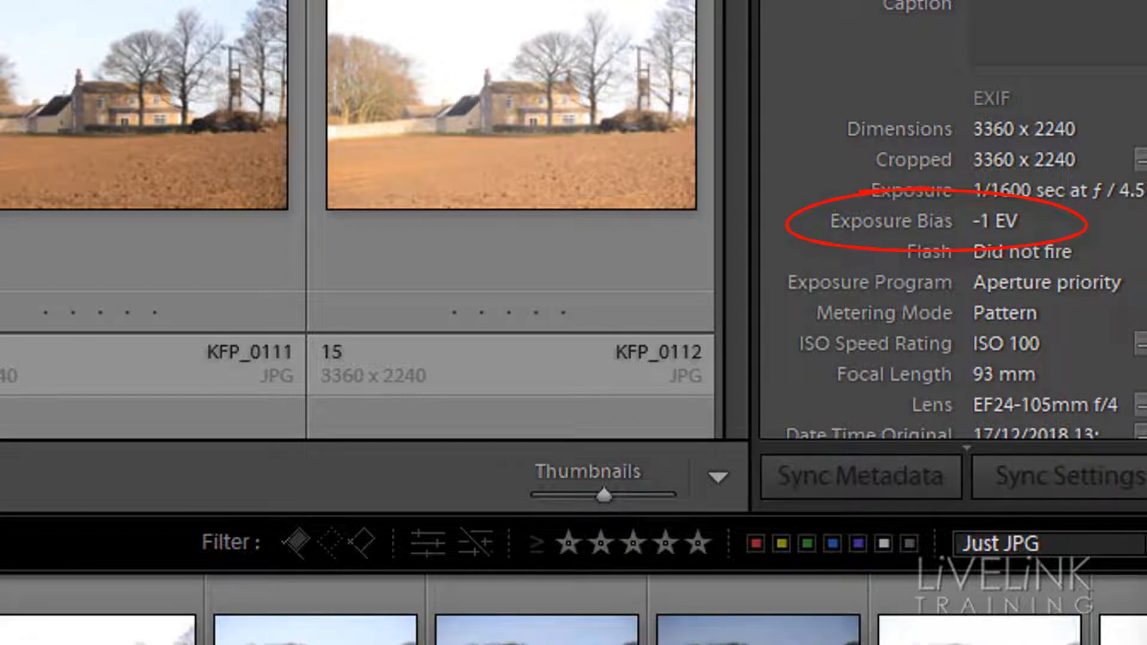
{"action": "key", "text": "Right"}
{"action": "key", "text": "Right"}
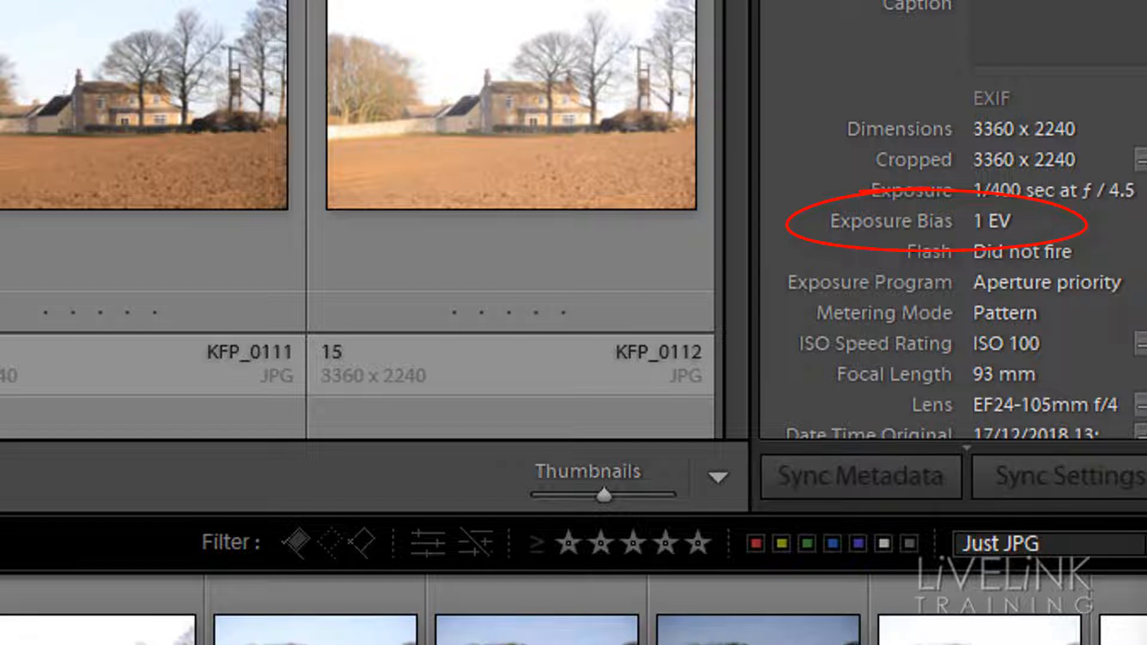
{"action": "key", "text": "Right"}
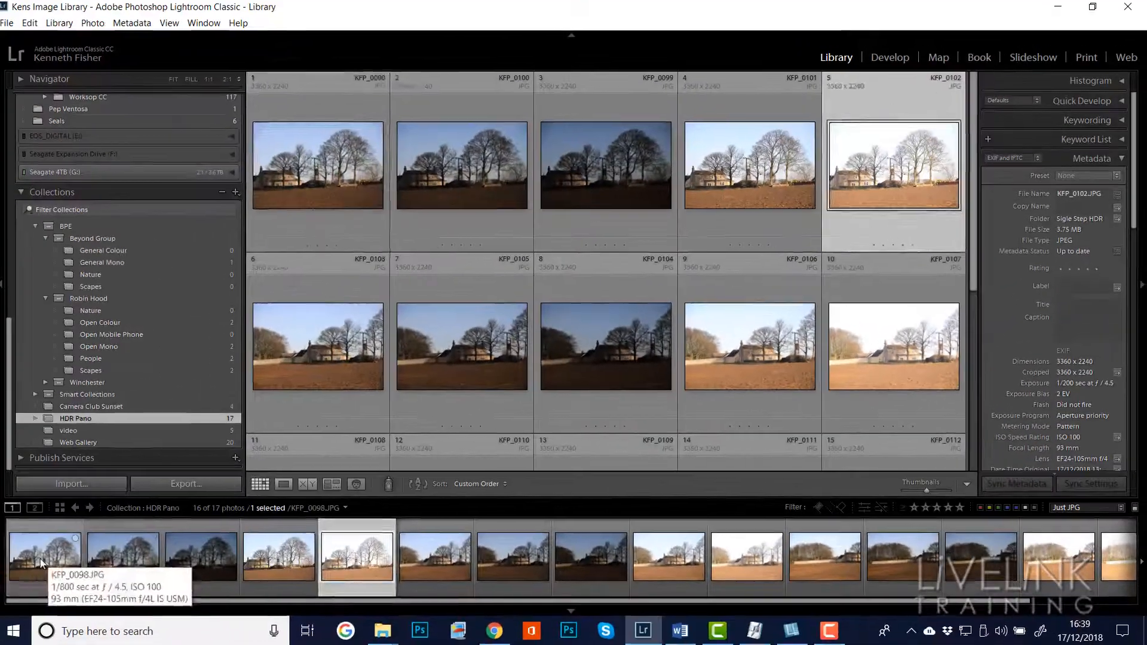
Select the 15 bracketed JPGs from KFP_0098 to KFP_0112 and start an HDR Panorama merge with them
{"action": "left_click", "coordinate": [41, 558]}
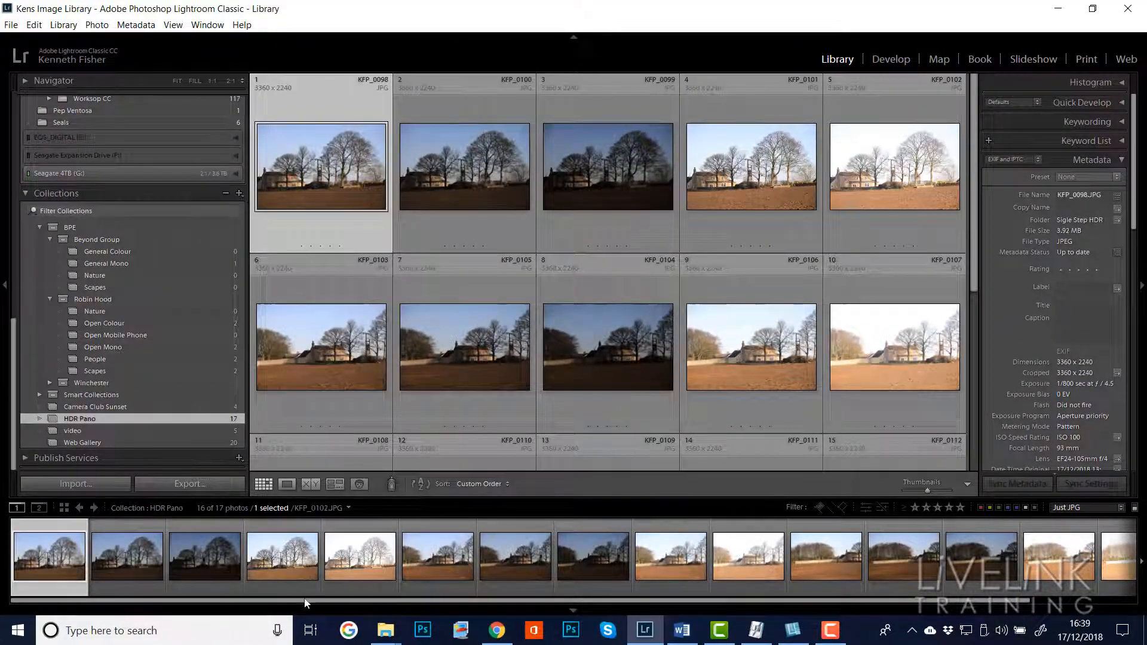
{"action": "left_click_drag", "start_coordinate": [305, 600], "coordinate": [624, 599]}
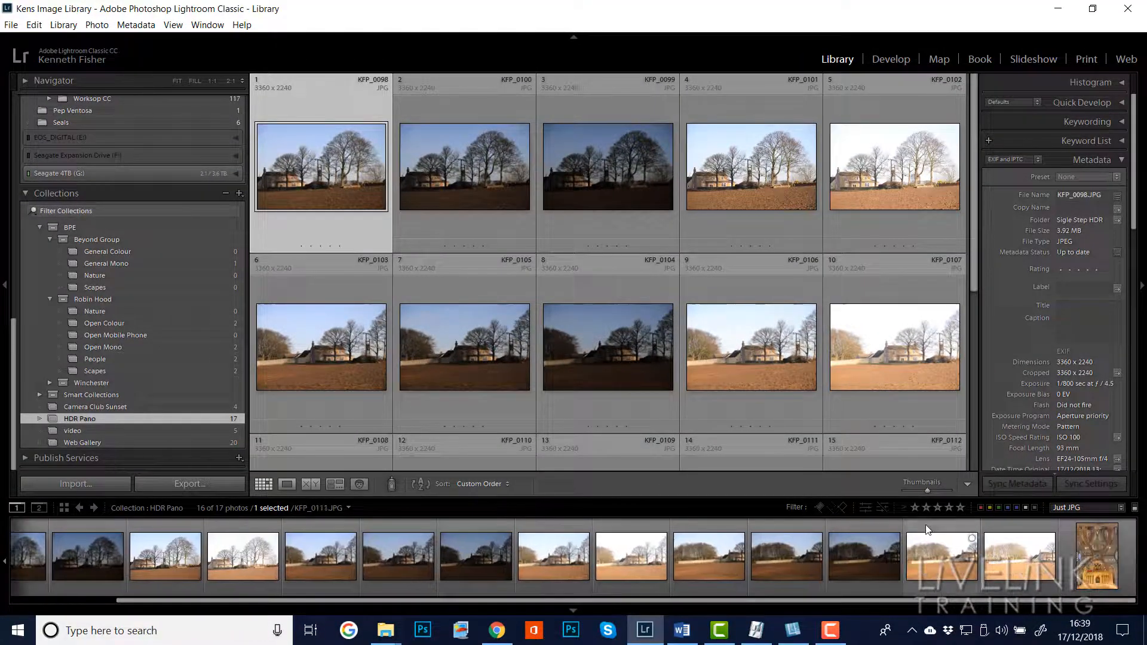
{"action": "left_click", "coordinate": [1022, 557], "text": "shift"}
{"action": "left_click", "coordinate": [172, 24]}
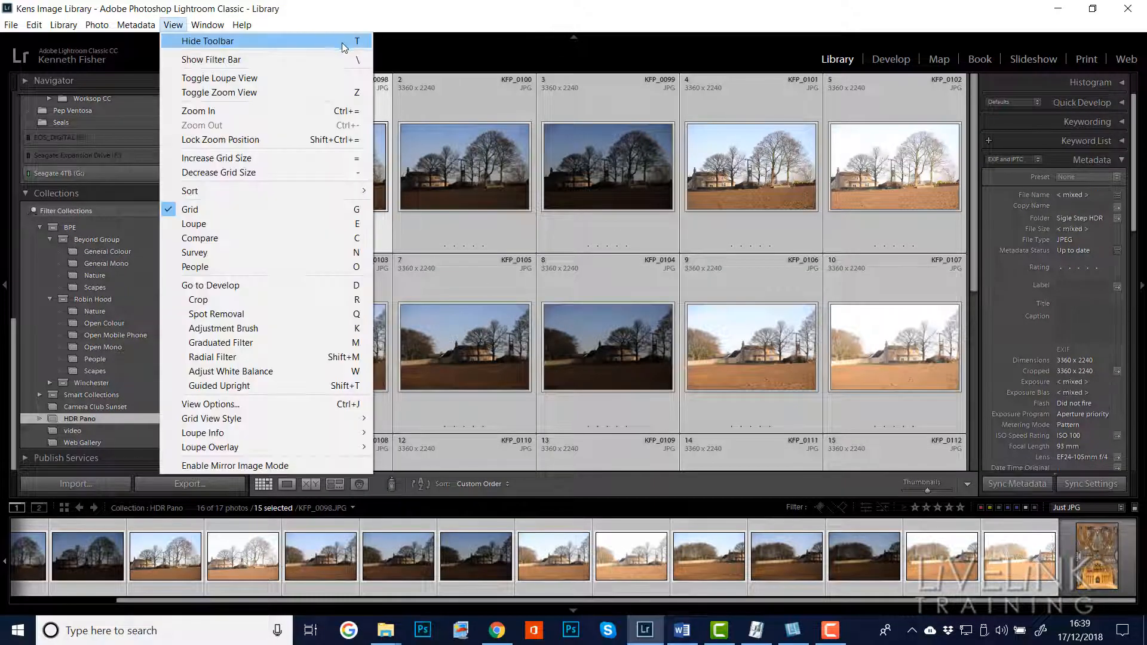
{"action": "mouse_move", "coordinate": [95, 29]}
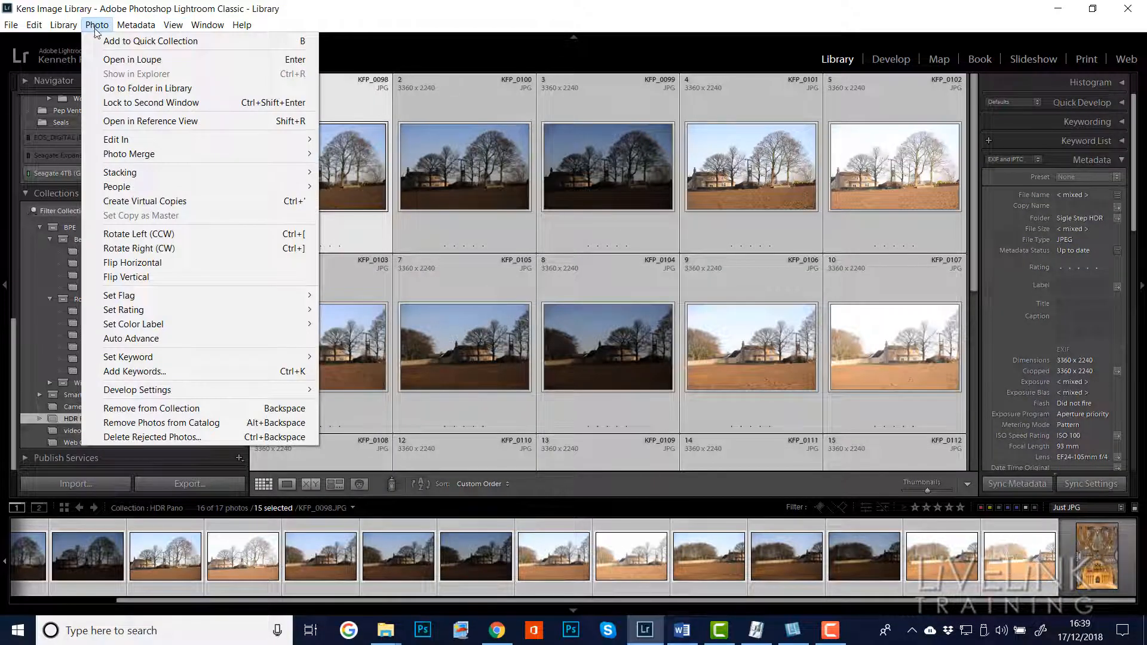
{"action": "mouse_move", "coordinate": [162, 153]}
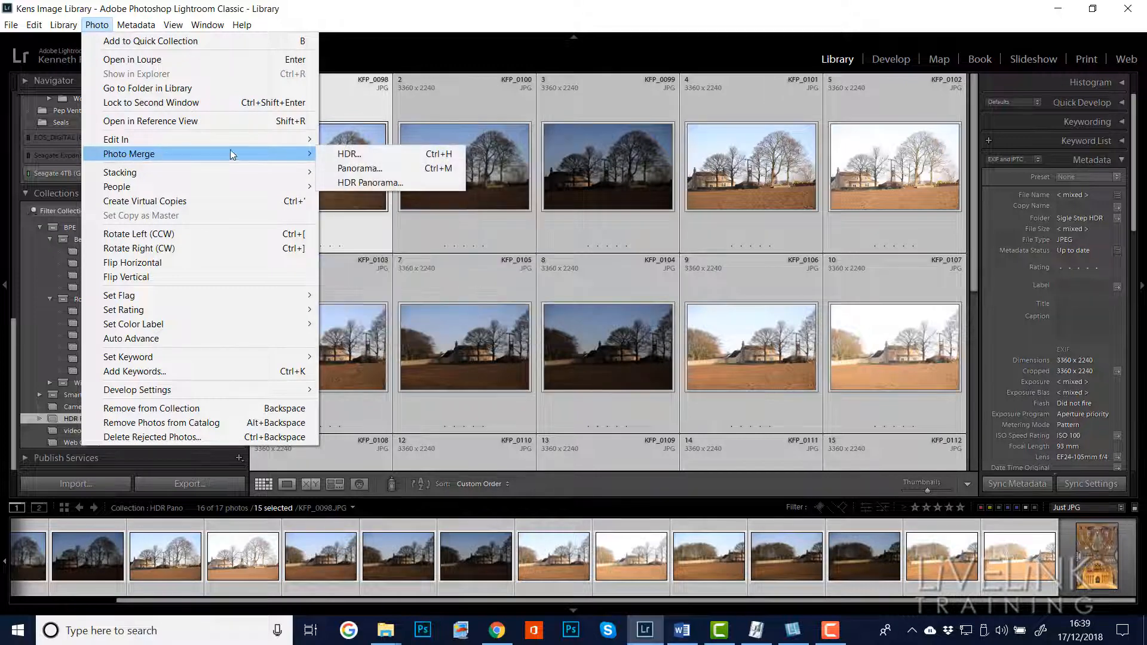
{"action": "left_click", "coordinate": [375, 185]}
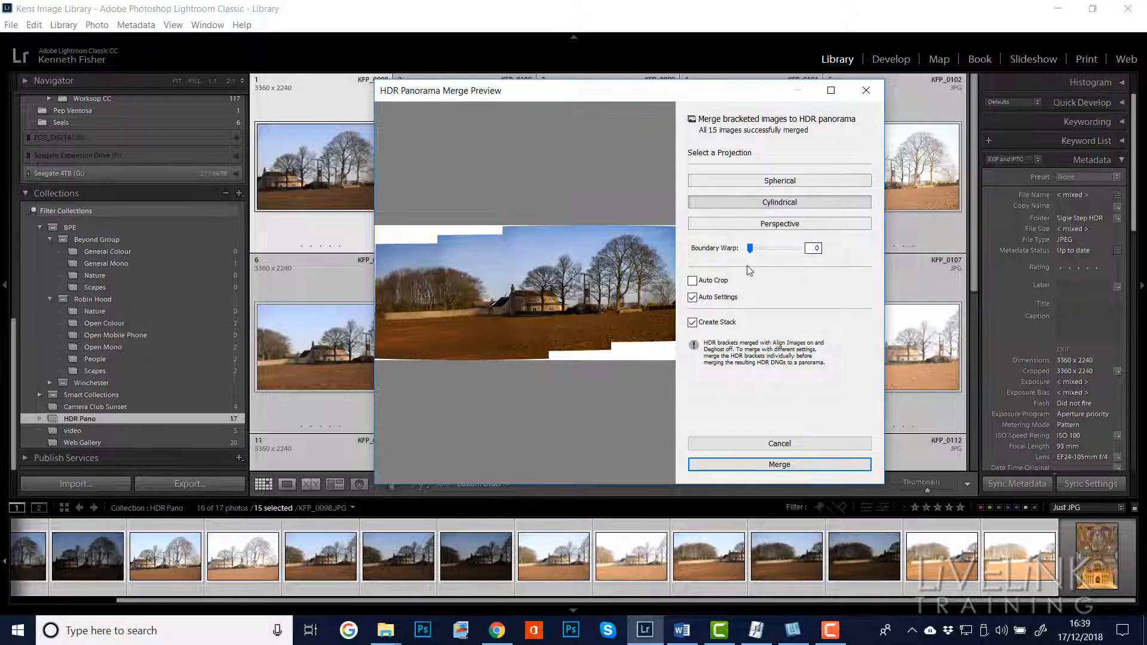
Preview Auto Crop and leave it off, set Boundary Warp to 40, and merge the HDR panorama
{"action": "left_click", "coordinate": [693, 280]}
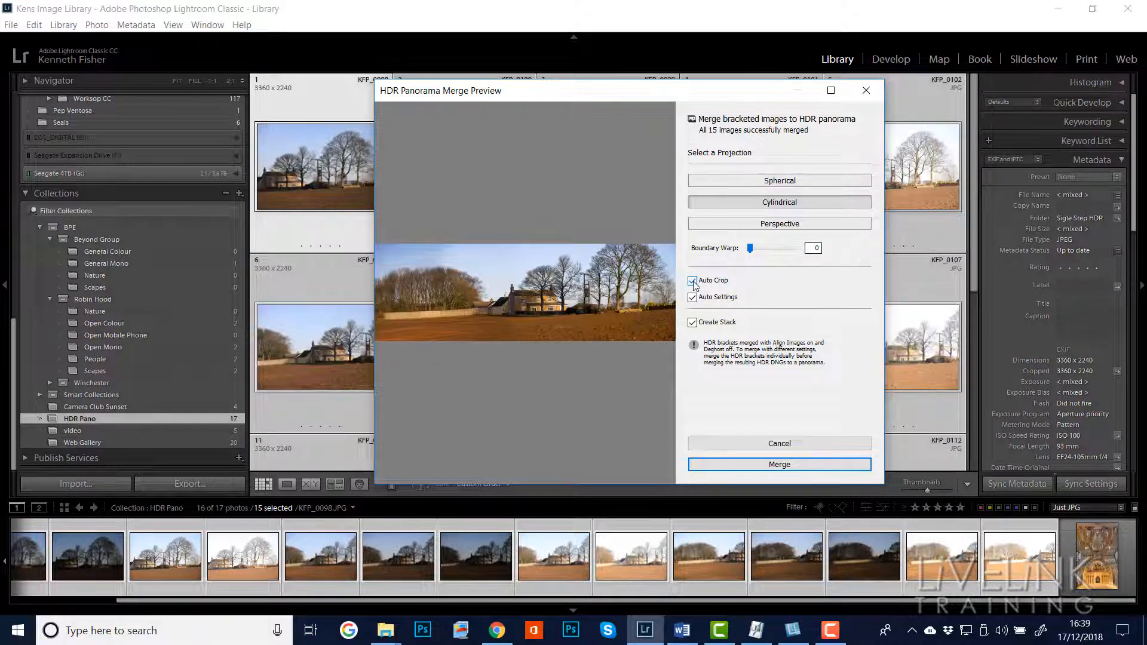
{"action": "left_click", "coordinate": [693, 280]}
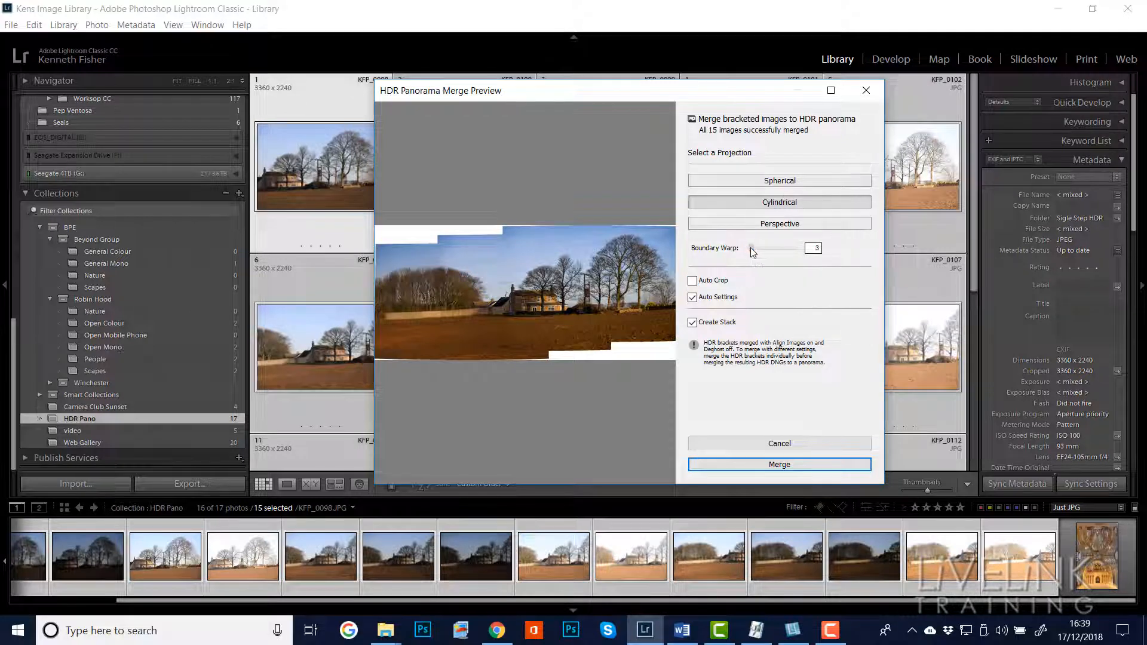
{"action": "left_click_drag", "start_coordinate": [758, 248], "coordinate": [809, 253]}
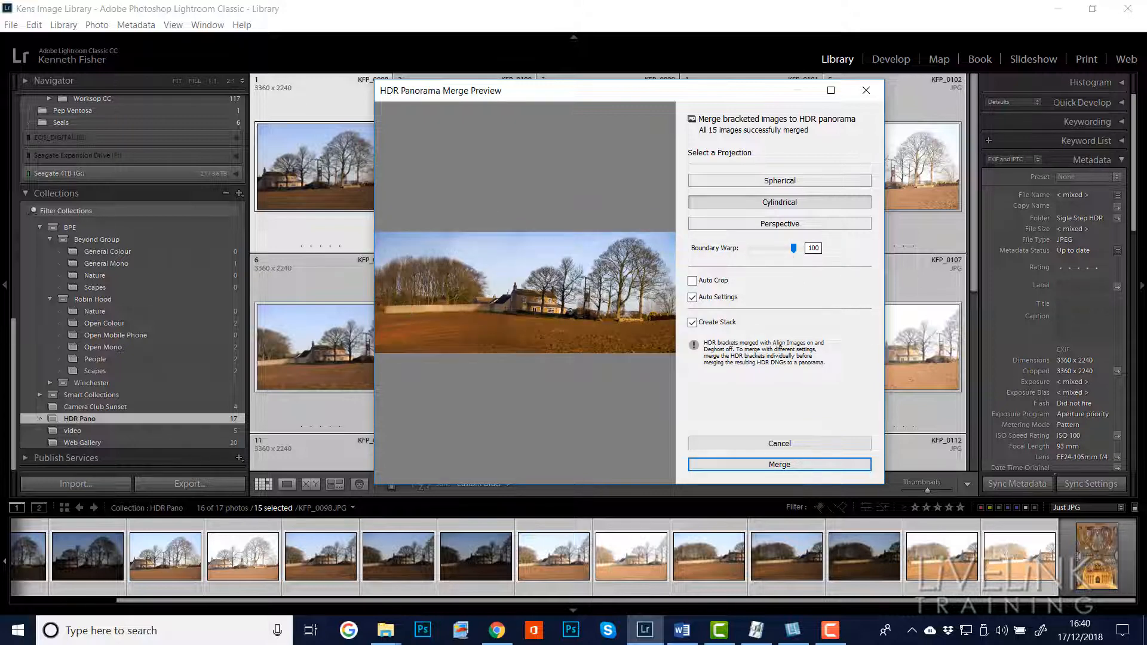
{"action": "left_click_drag", "start_coordinate": [794, 248], "coordinate": [767, 249]}
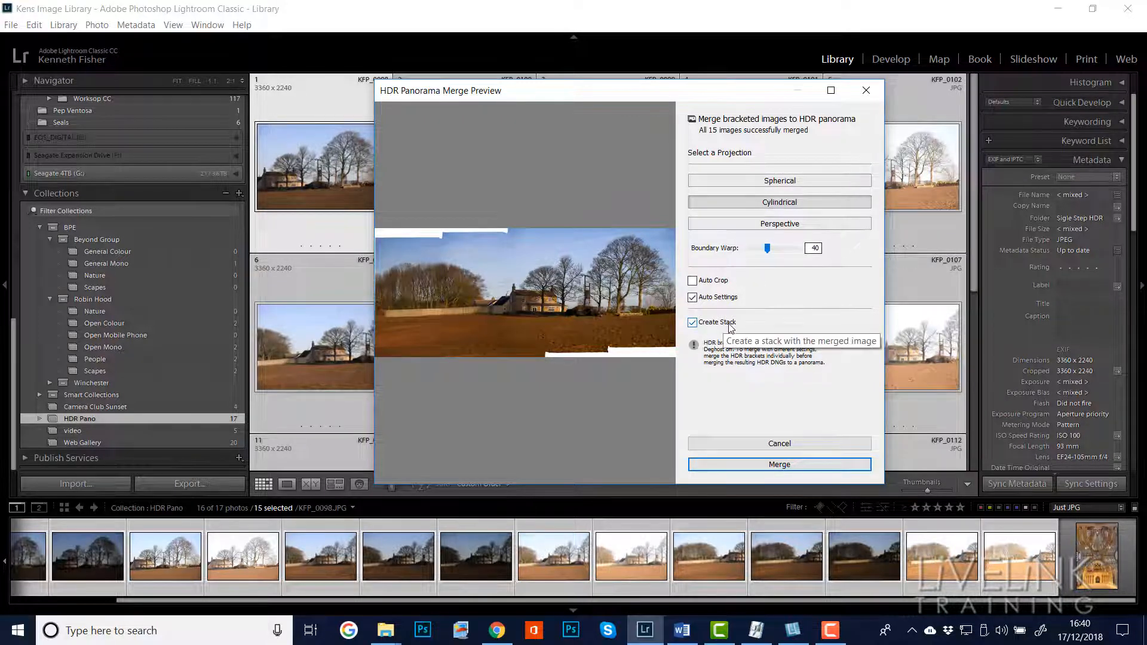
{"action": "left_click", "coordinate": [786, 465]}
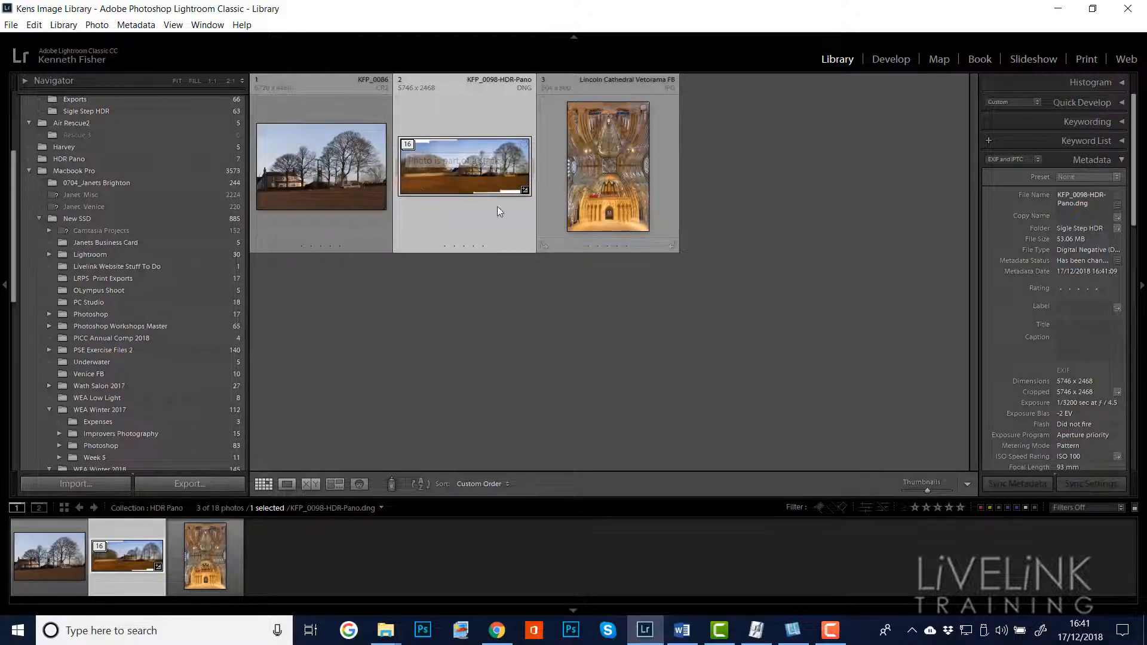
Open the merged panorama KFP_0098-HDR-Pano.dng in the Develop module and straighten it to an angle of -1.00
{"action": "double_click", "coordinate": [458, 169]}
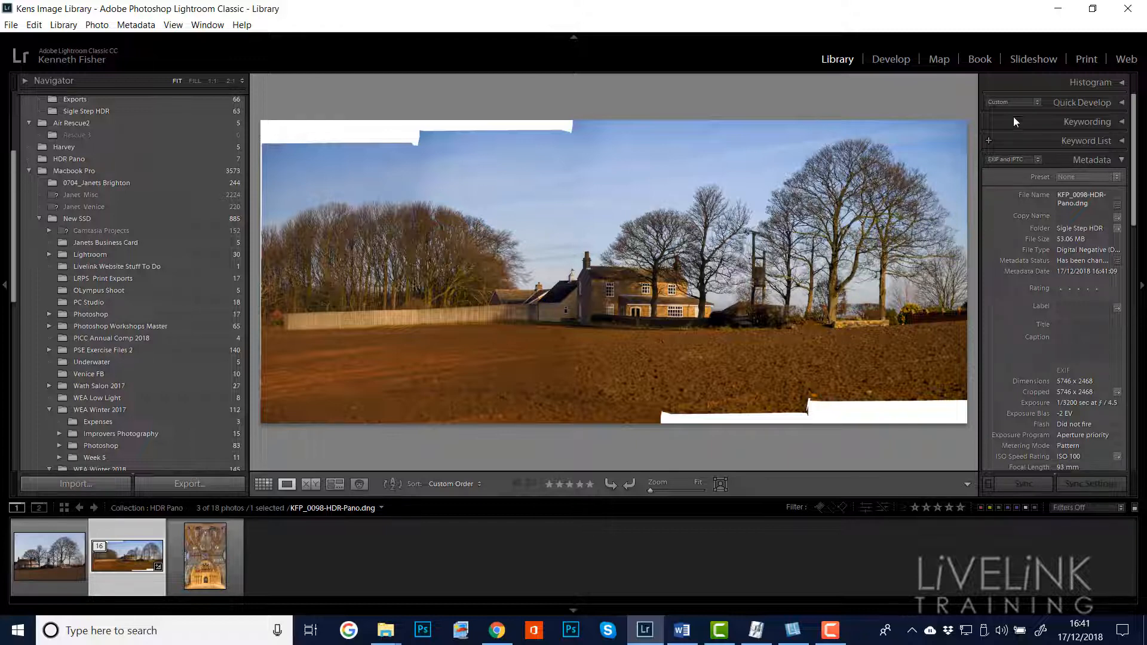
{"action": "left_click", "coordinate": [902, 63]}
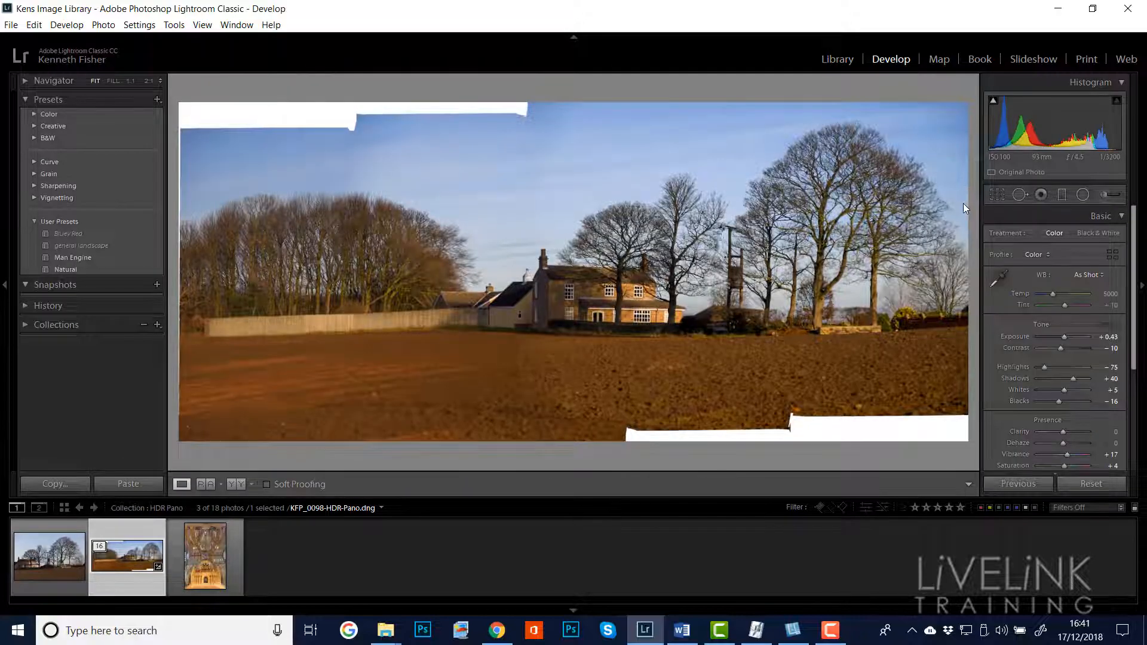
{"action": "left_click", "coordinate": [996, 194]}
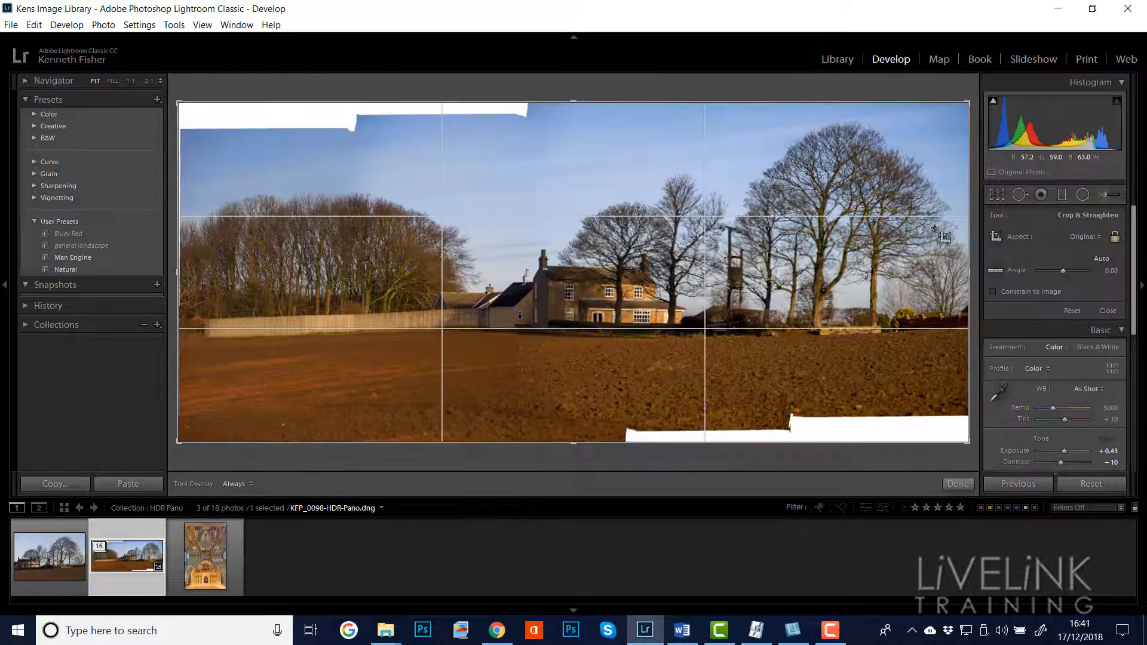
{"action": "left_click_drag", "start_coordinate": [974, 225], "coordinate": [975, 216]}
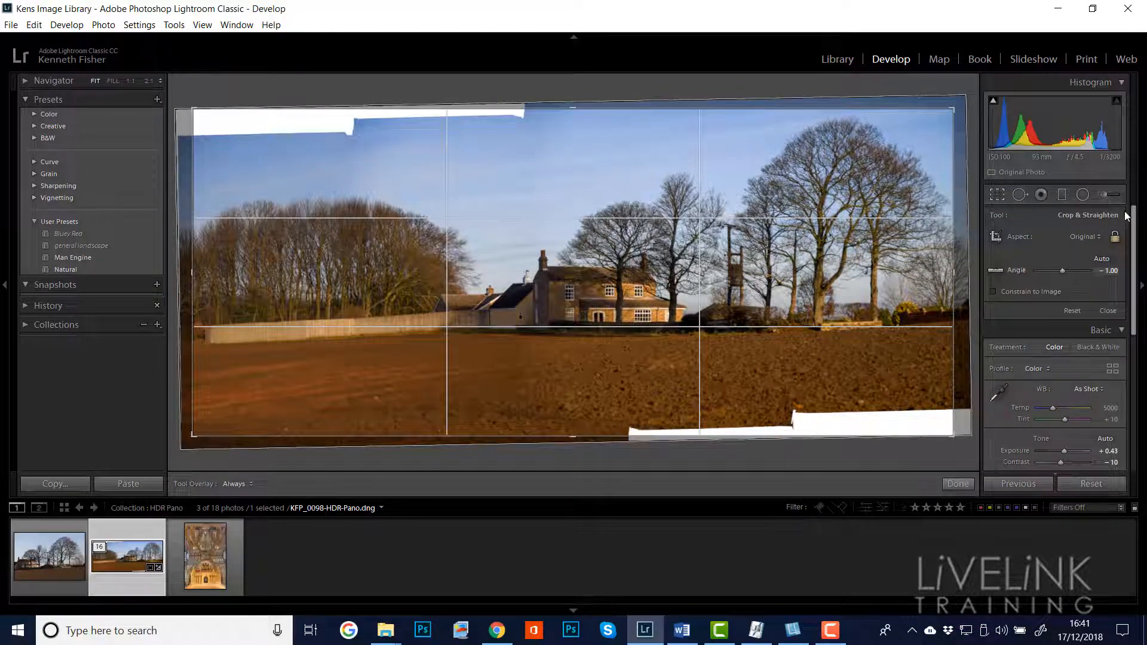
Unlock the crop aspect ratio and crop the white strip off the panorama's lower edge, extending the crop slightly in width
{"action": "left_click", "coordinate": [1115, 238]}
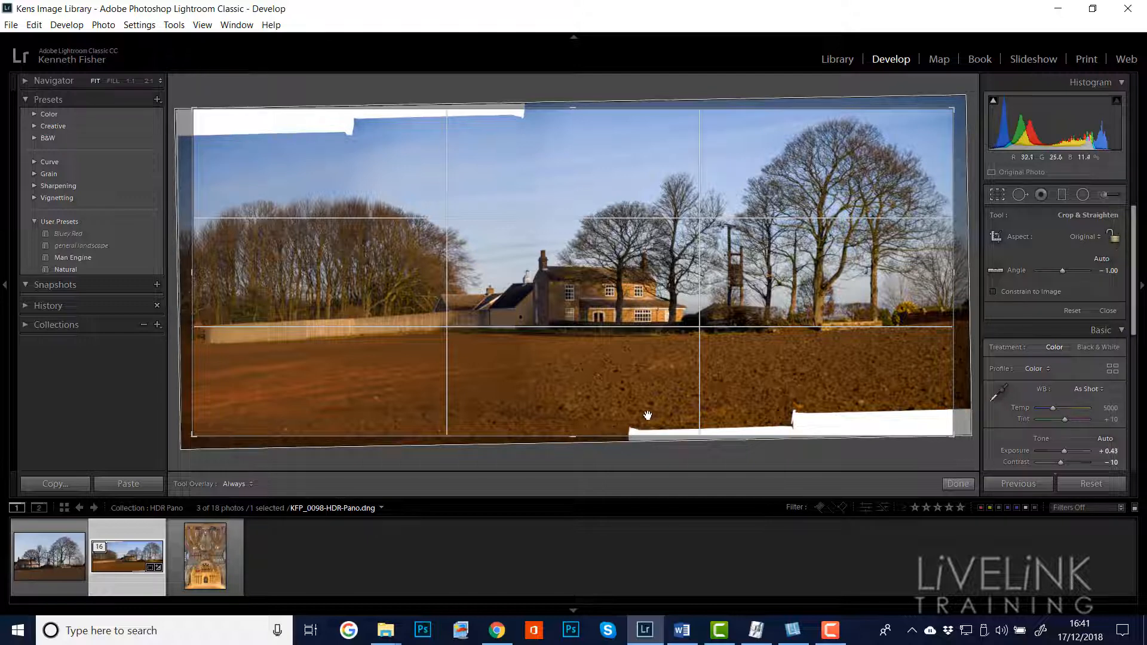
{"action": "left_click_drag", "start_coordinate": [577, 436], "coordinate": [578, 421]}
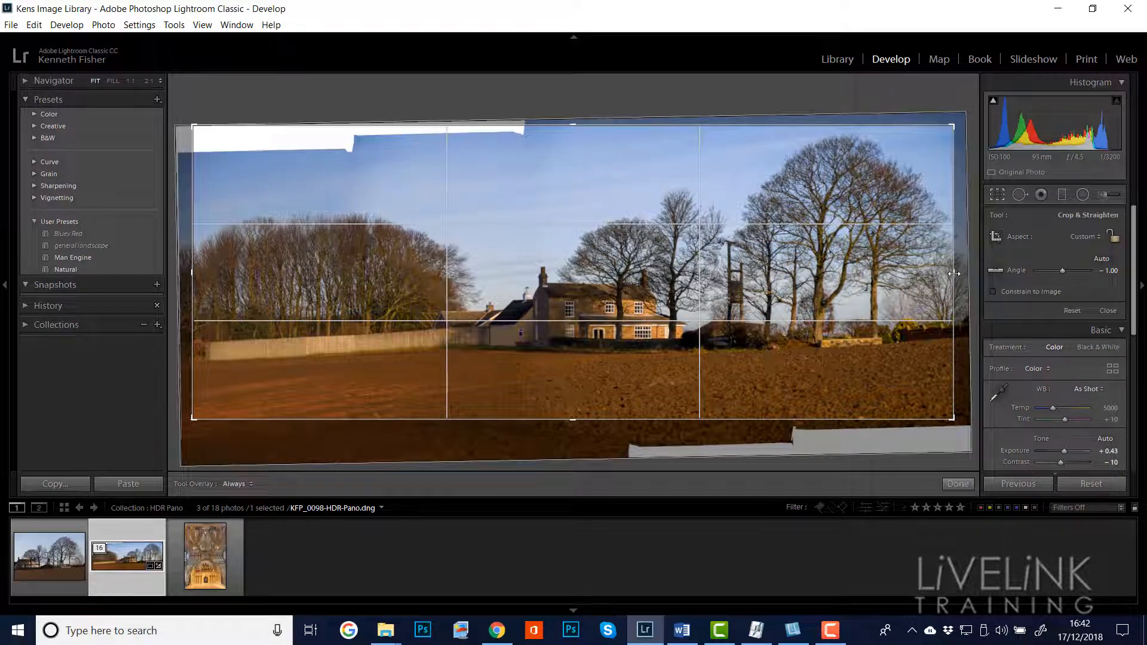
{"action": "left_click_drag", "start_coordinate": [954, 273], "coordinate": [963, 273]}
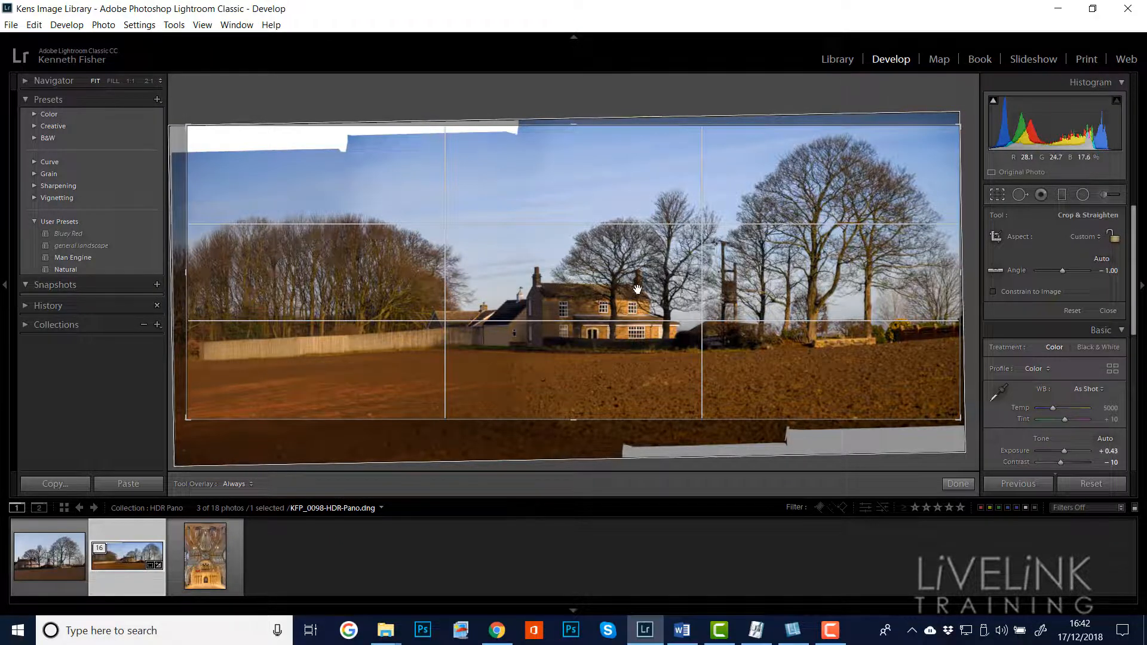
{"action": "key", "text": "Return"}
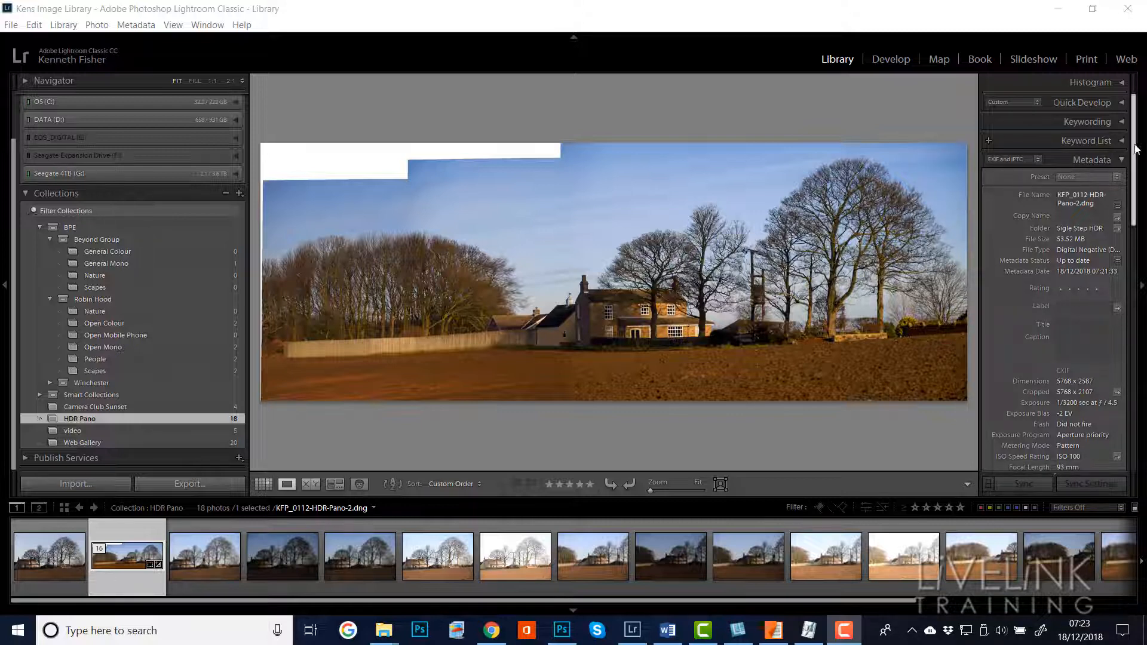
In Develop, set the Calibration process of KFP_0112-HDR-Pano-2.dng to Version 1 and examine its Basic sliders
{"action": "left_click", "coordinate": [891, 64]}
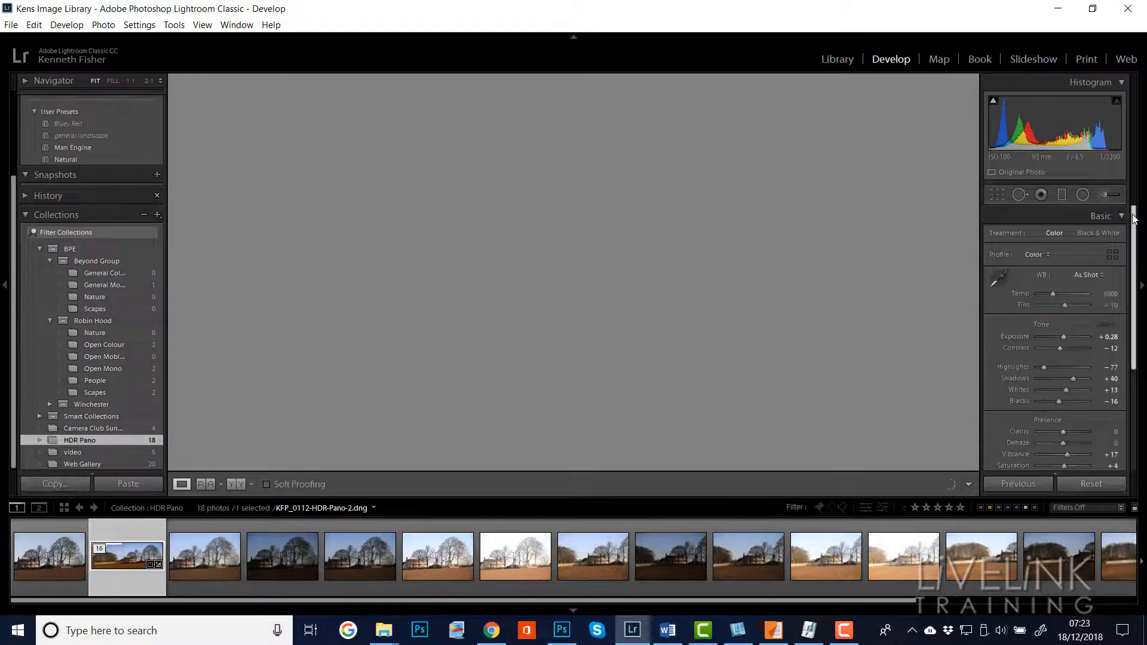
{"action": "left_click_drag", "start_coordinate": [1134, 219], "coordinate": [1134, 366]}
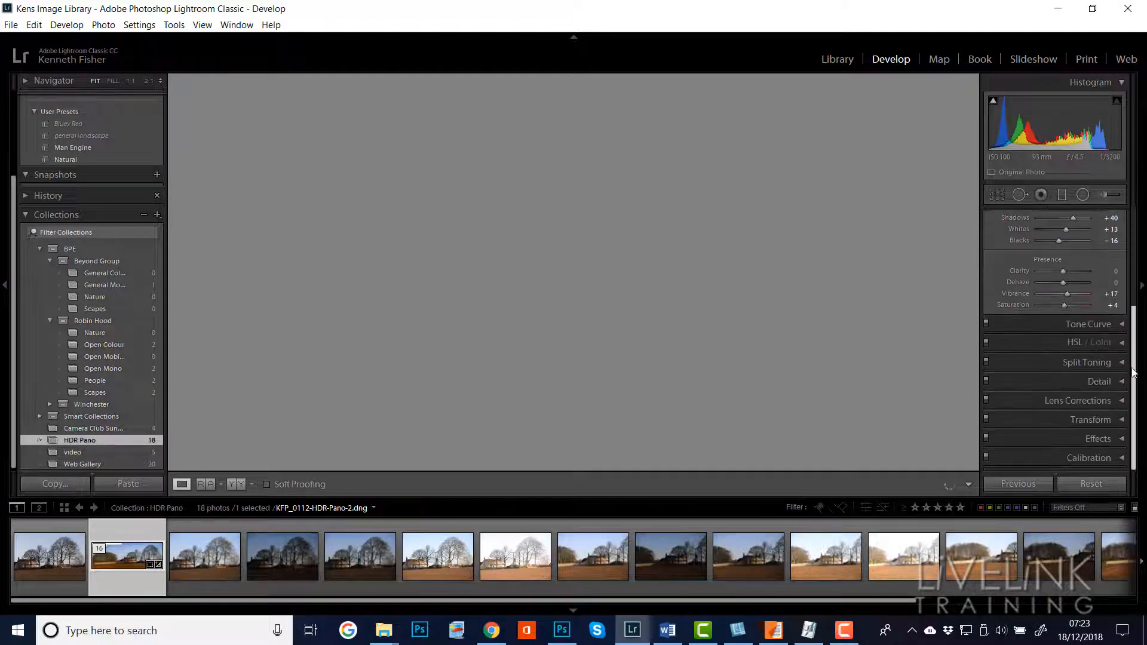
{"action": "left_click", "coordinate": [1120, 458]}
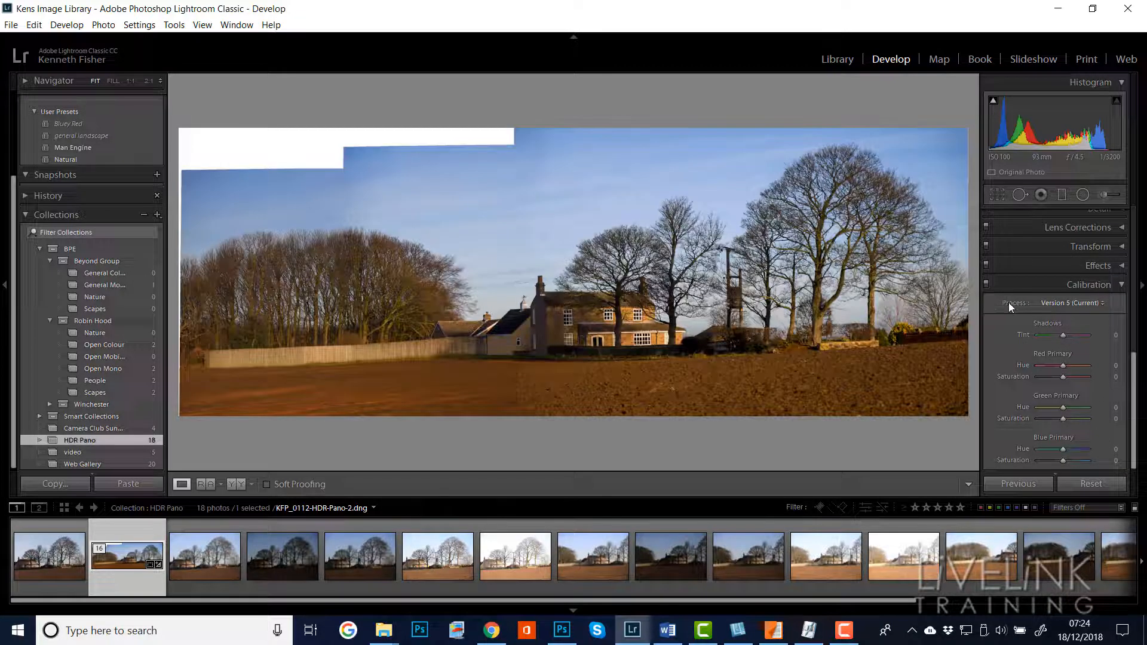
{"action": "left_click", "coordinate": [1102, 303]}
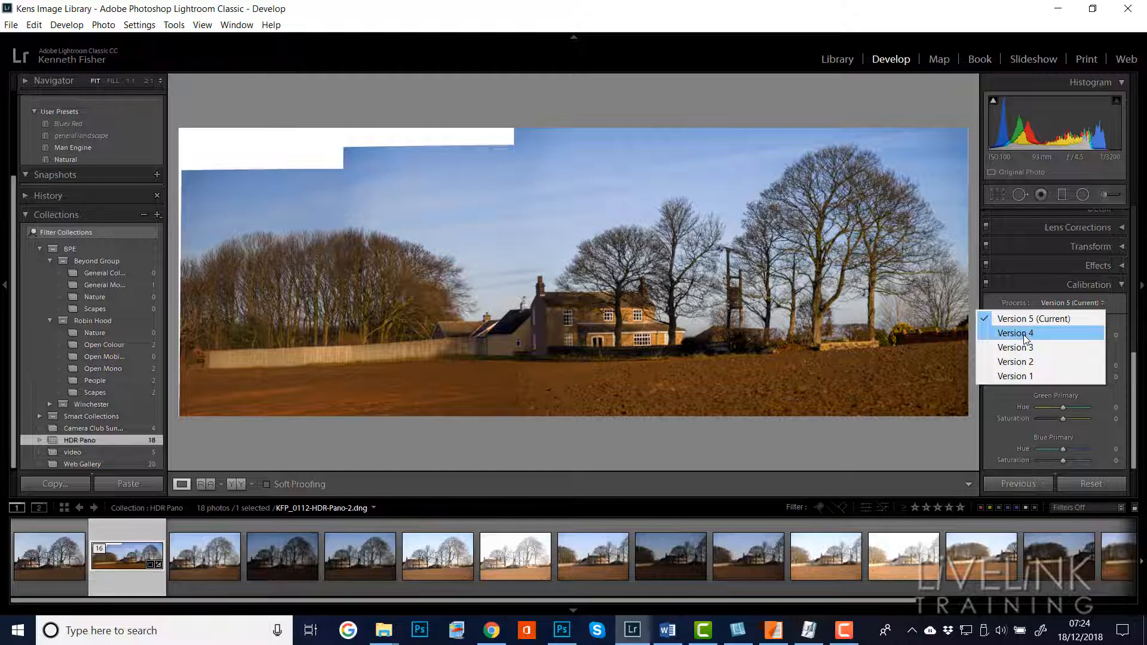
{"action": "left_click", "coordinate": [1027, 376]}
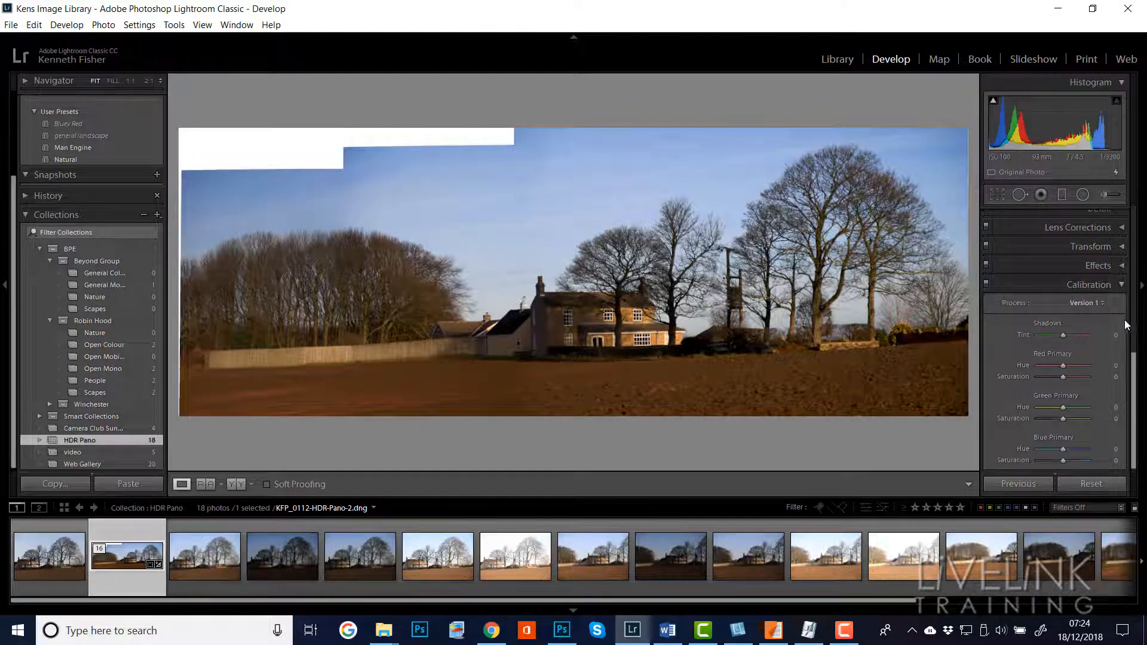
{"action": "left_click_drag", "start_coordinate": [1134, 373], "coordinate": [1134, 227]}
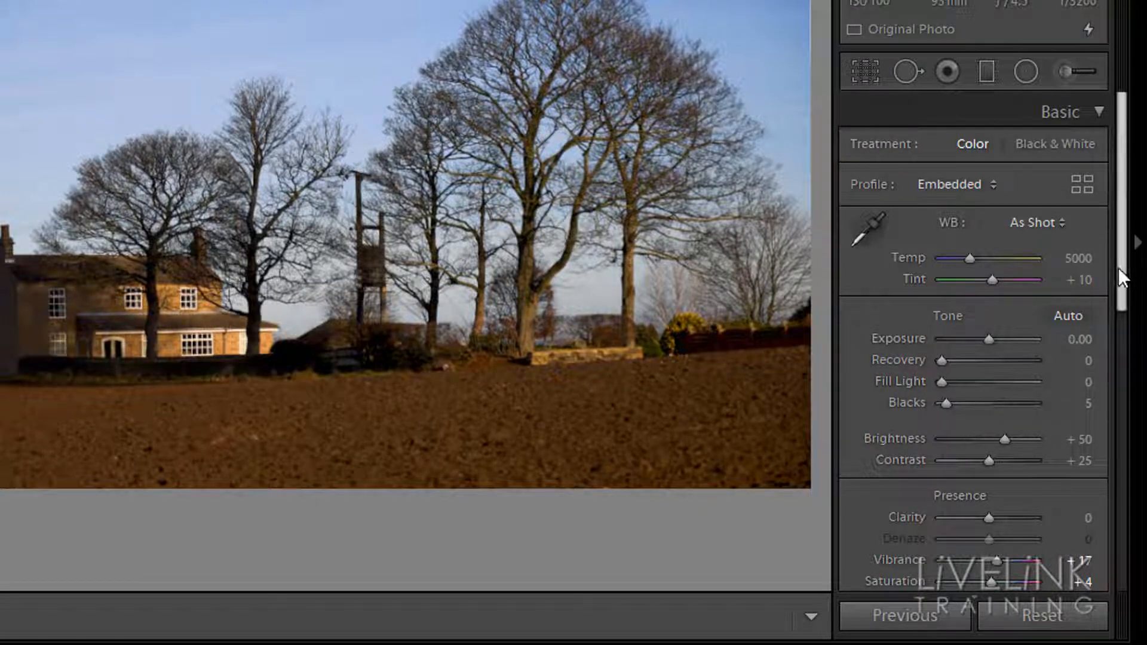
Set the Calibration process back to Version 5 (Current) and examine the Basic tone sliders
{"action": "left_click_drag", "start_coordinate": [1117, 270], "coordinate": [1117, 567]}
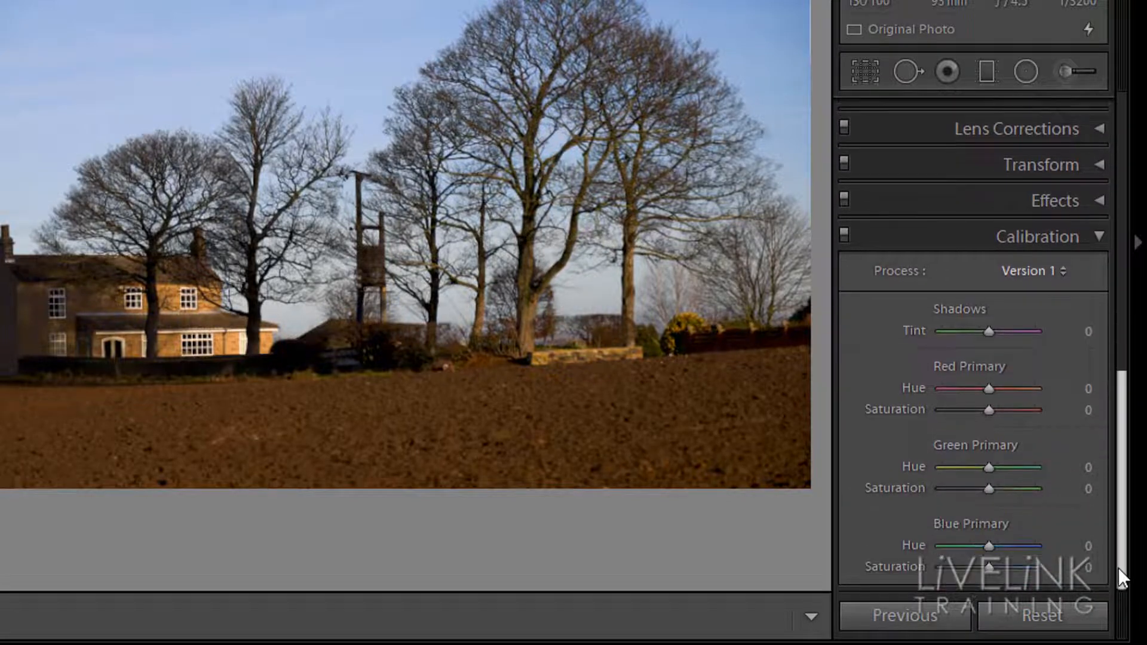
{"action": "left_click", "coordinate": [1060, 271]}
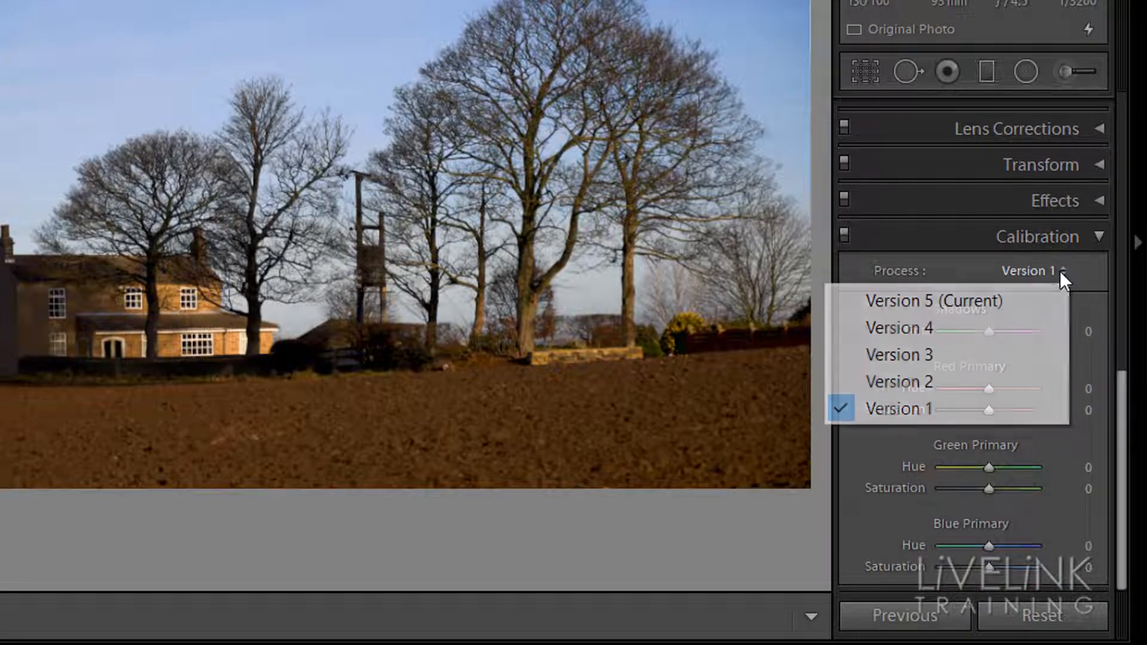
{"action": "left_click", "coordinate": [951, 301]}
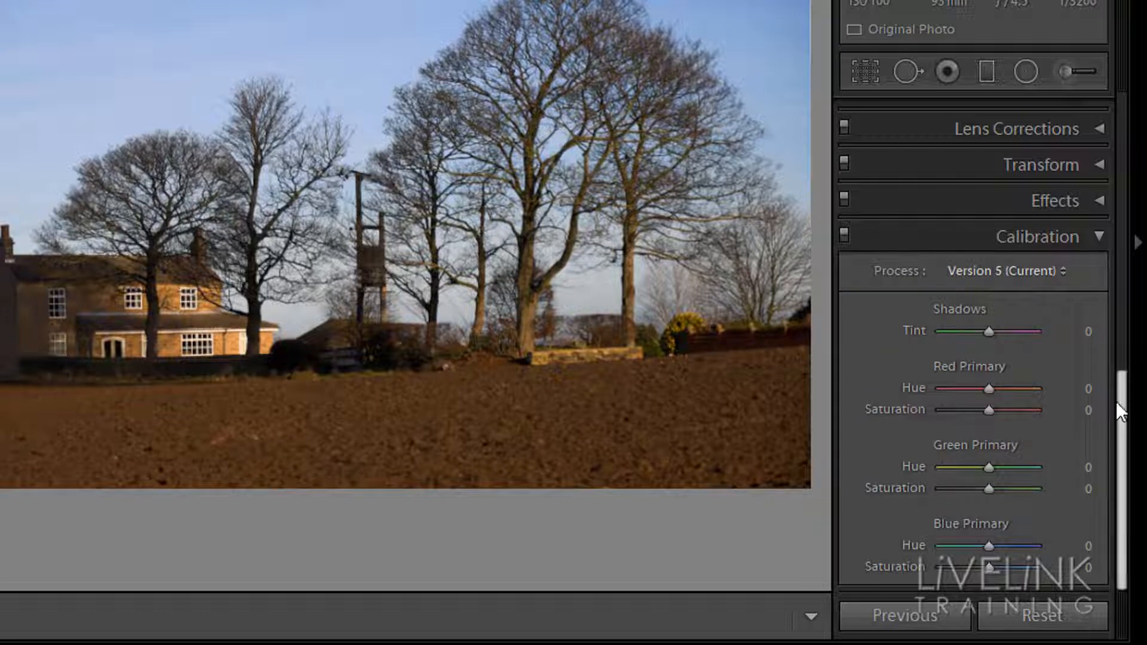
{"action": "left_click_drag", "start_coordinate": [1121, 400], "coordinate": [1118, 128]}
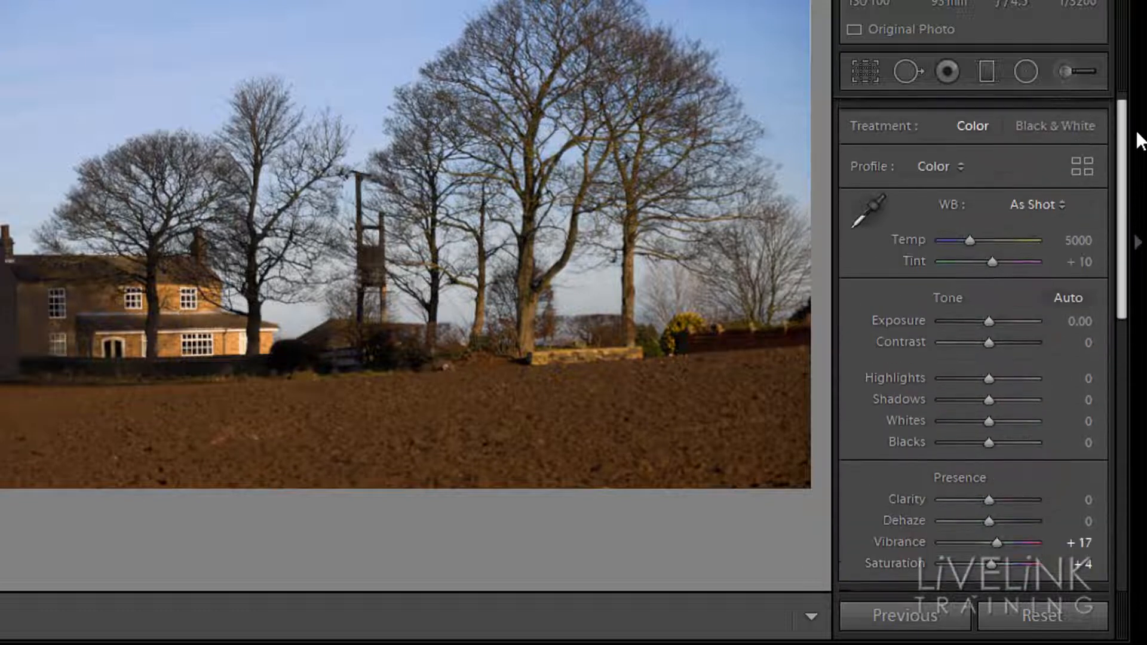